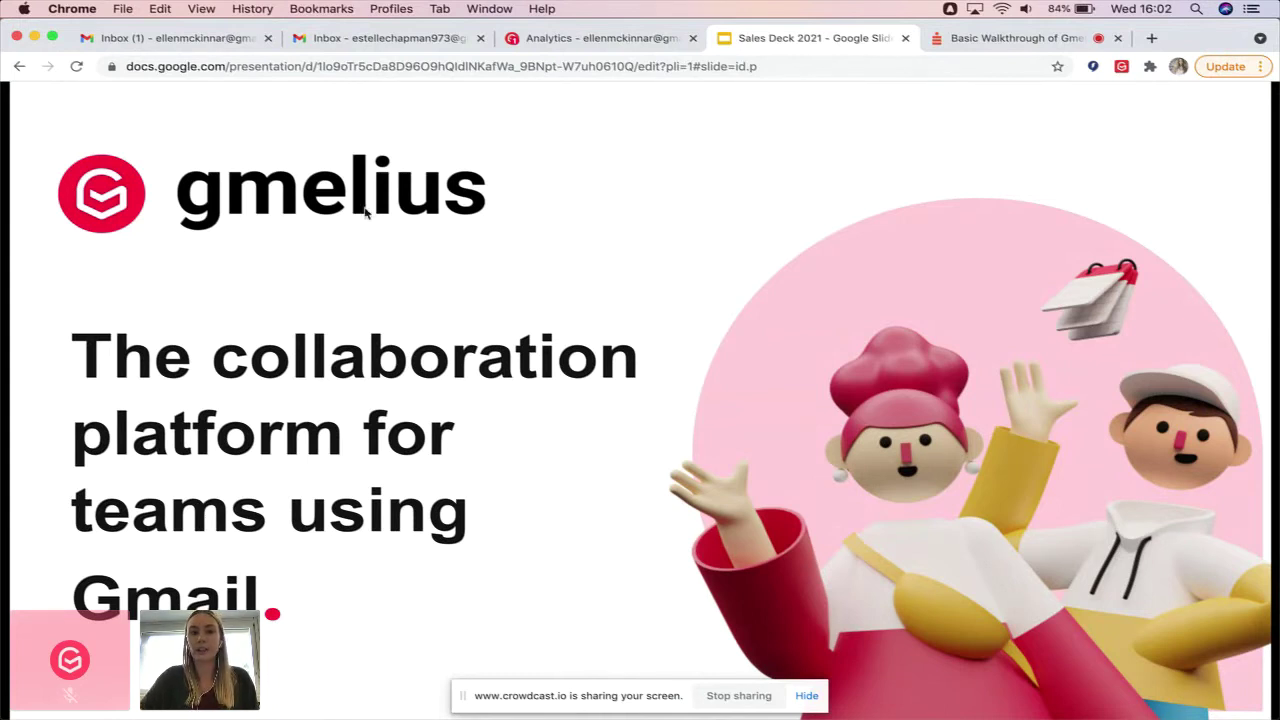
{"action": "left_click", "coordinate": [178, 44]}
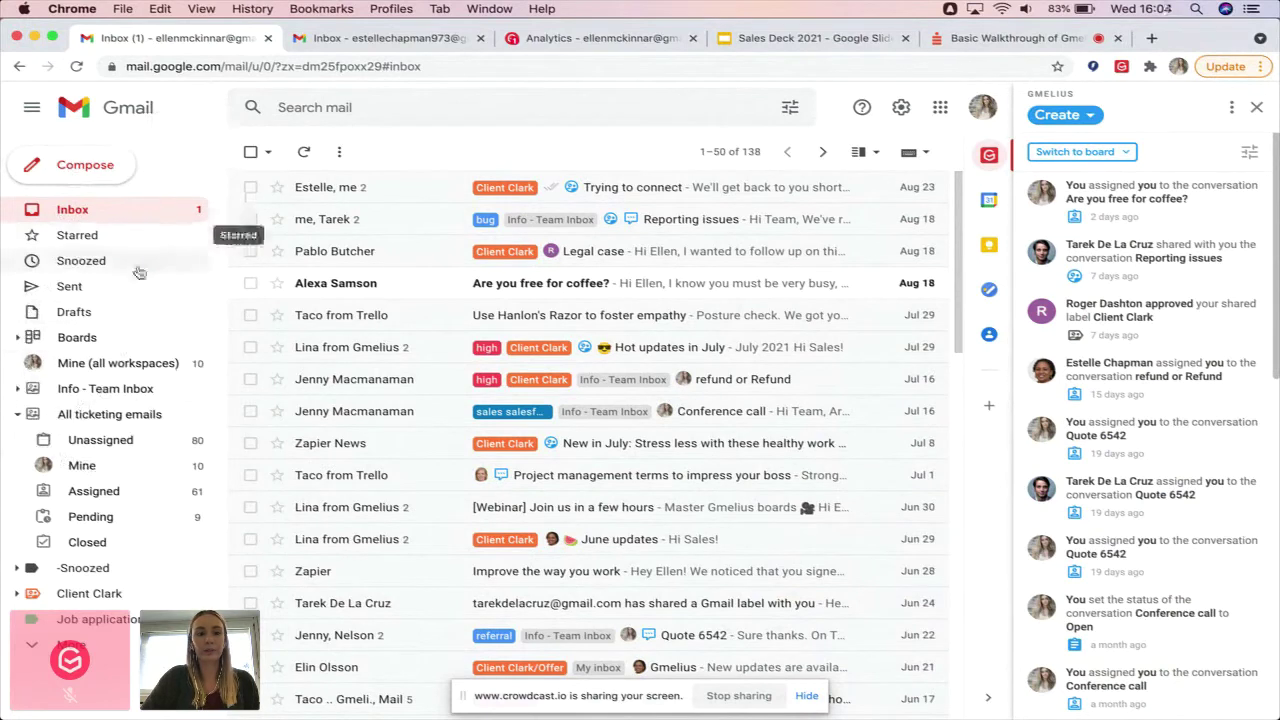
- Switch from All ticketing emails to Info - Team Inbox's Unassigned view and open 'Reporting issues'
{"action": "left_click", "coordinate": [14, 418]}
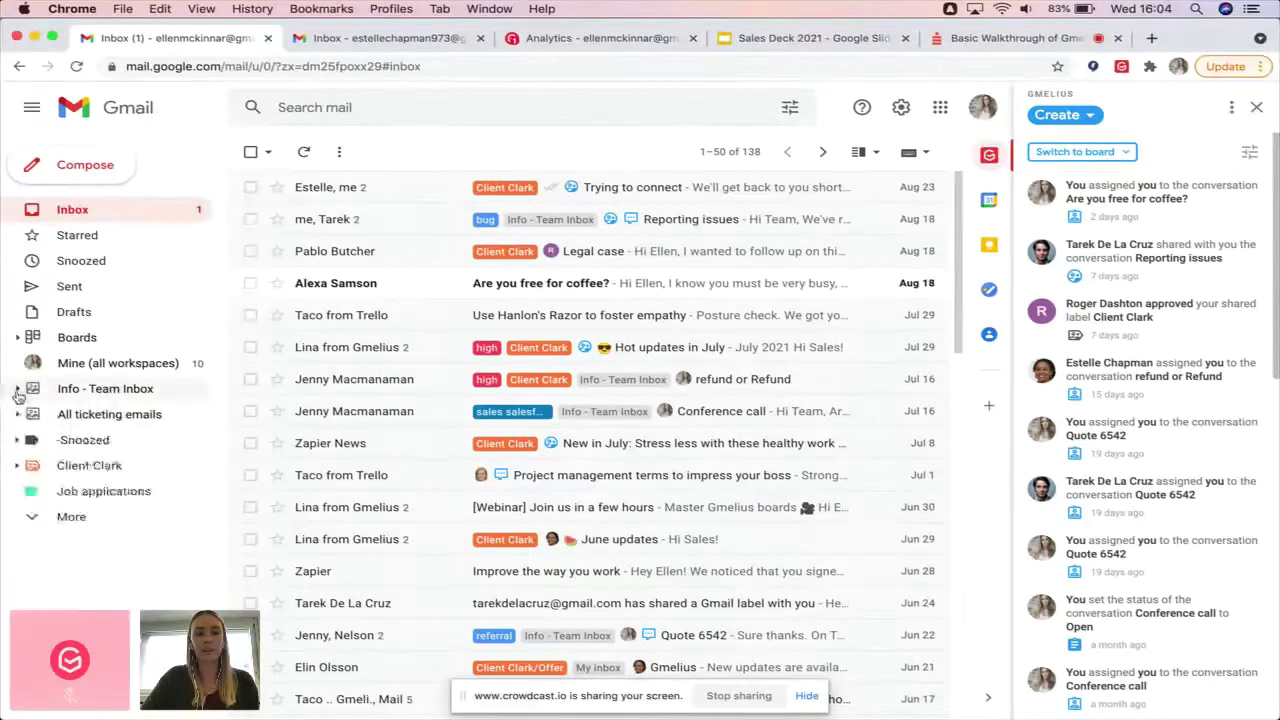
{"action": "left_click", "coordinate": [17, 389]}
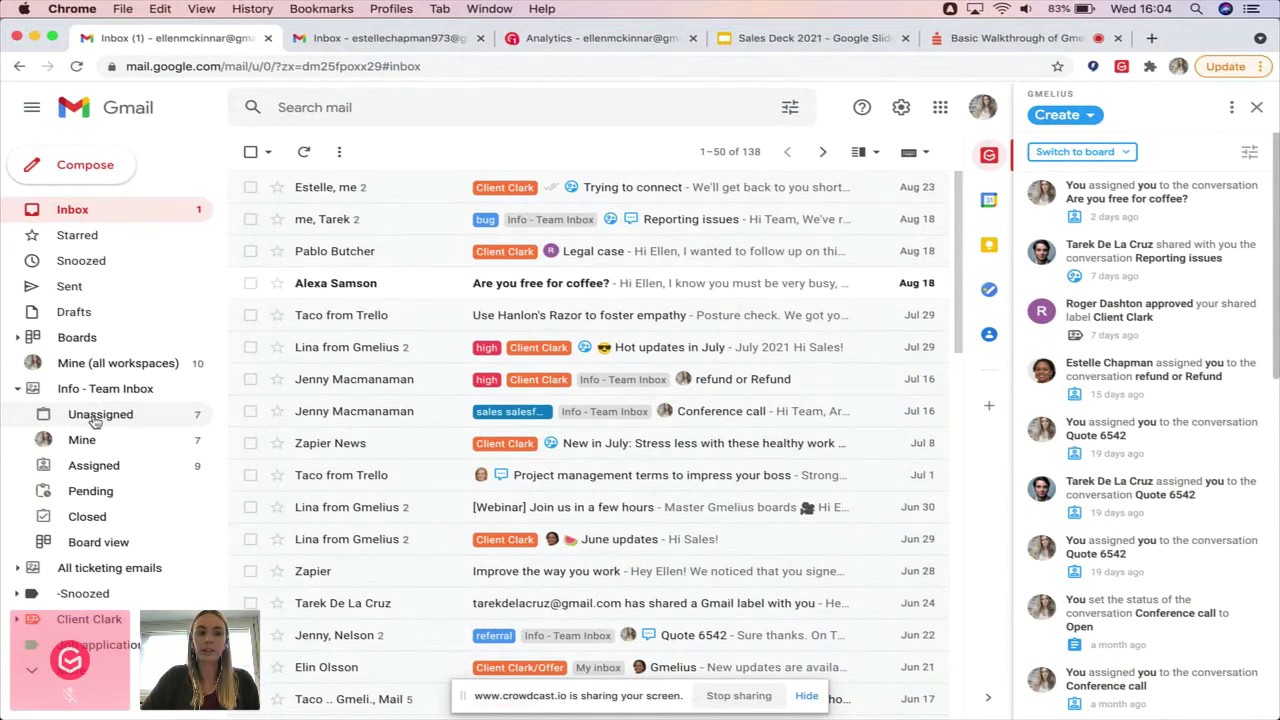
{"action": "left_click", "coordinate": [134, 420]}
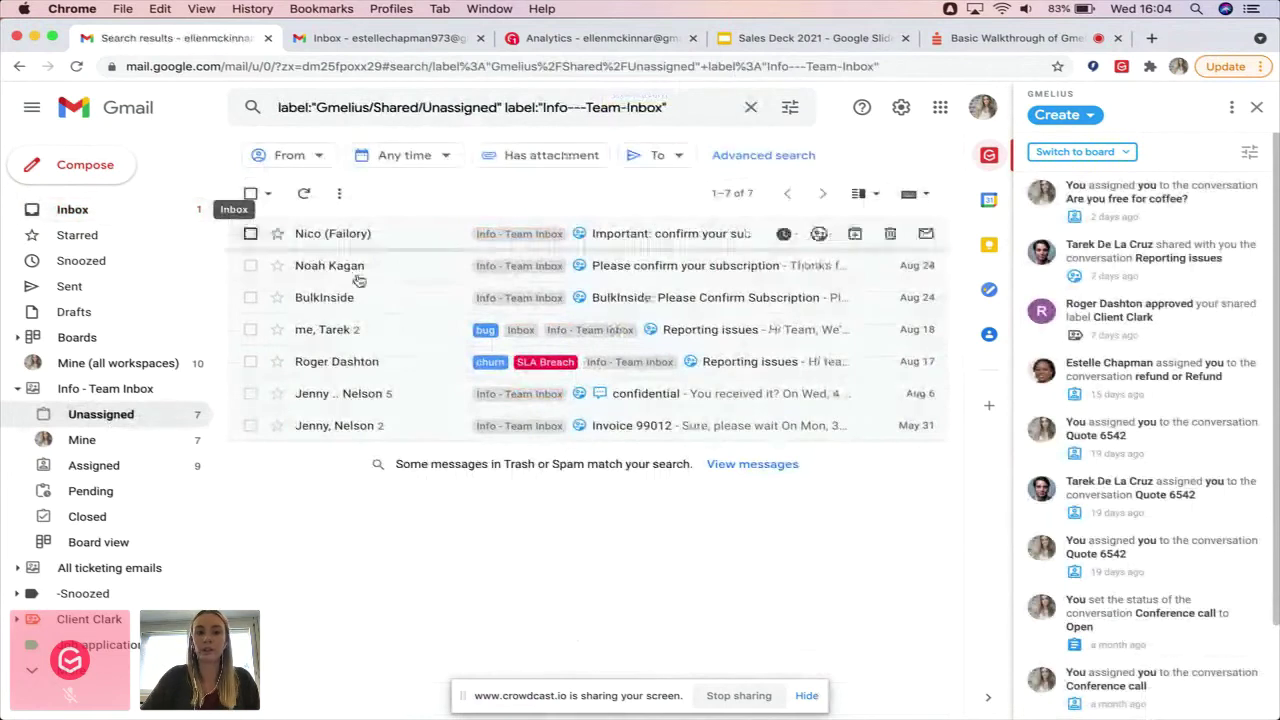
{"action": "left_click", "coordinate": [415, 340]}
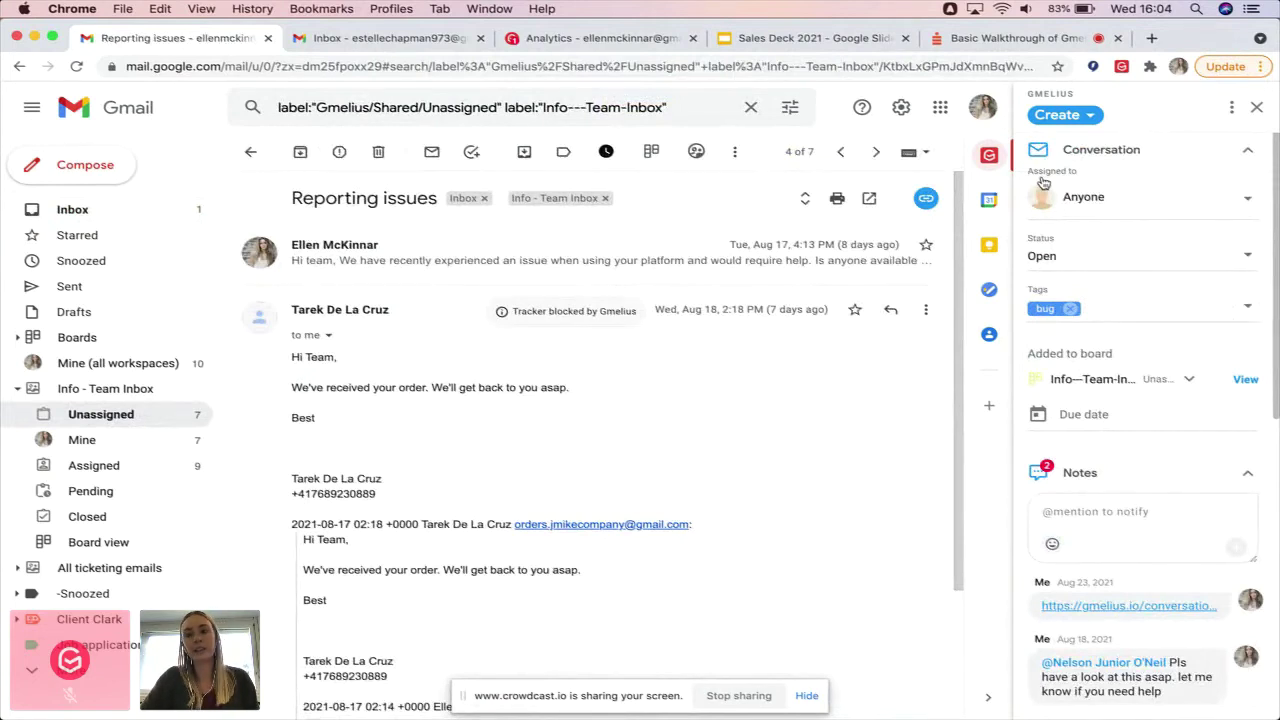
{"action": "left_click", "coordinate": [1085, 207]}
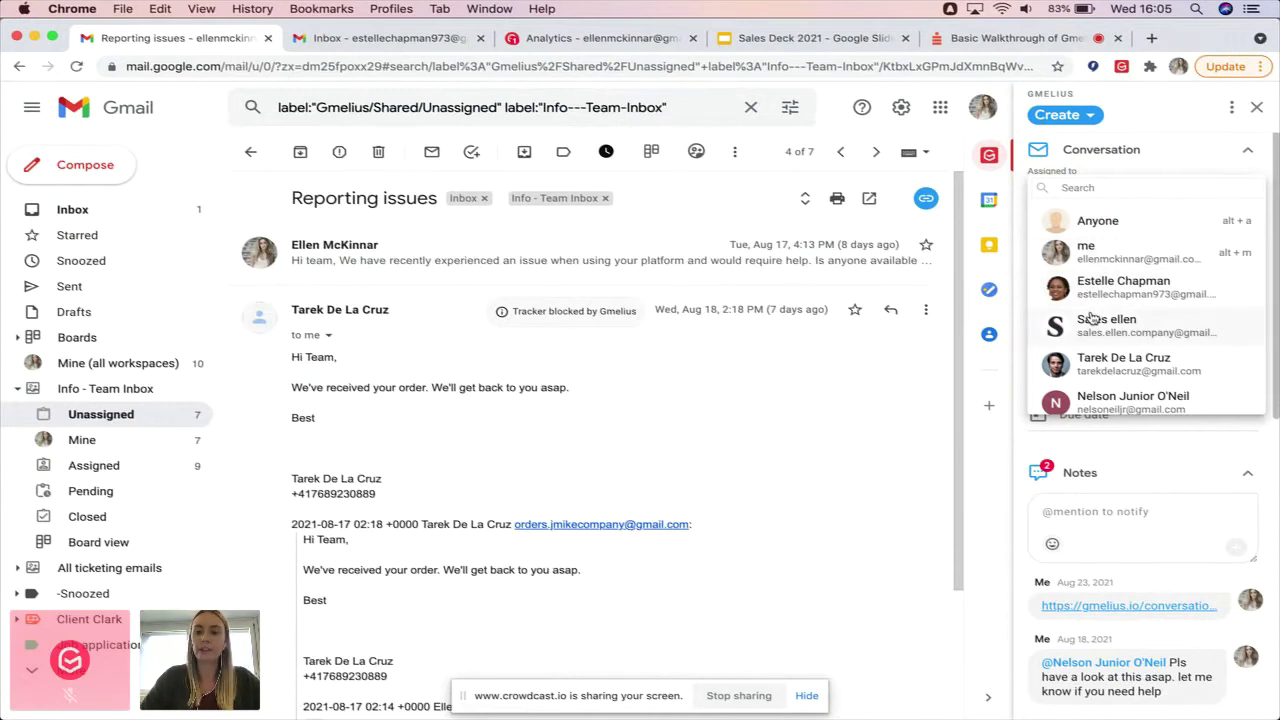
{"action": "left_click", "coordinate": [863, 378]}
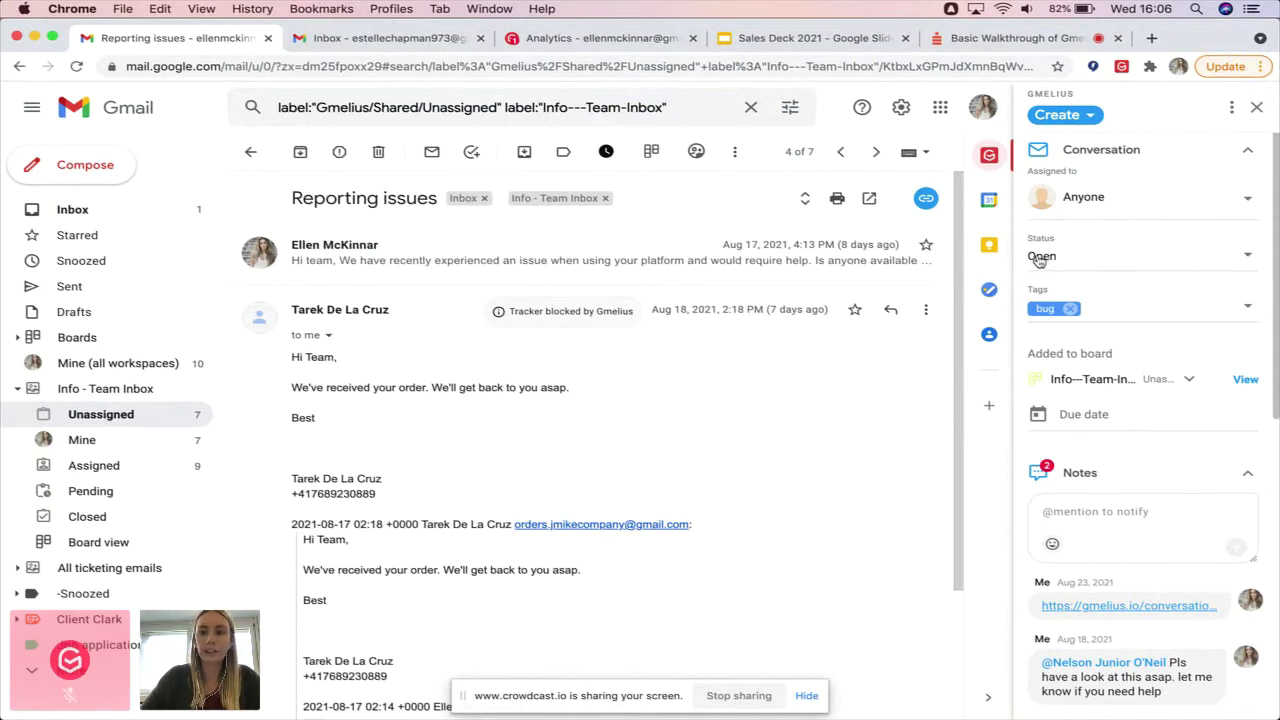
{"action": "left_click", "coordinate": [1043, 257]}
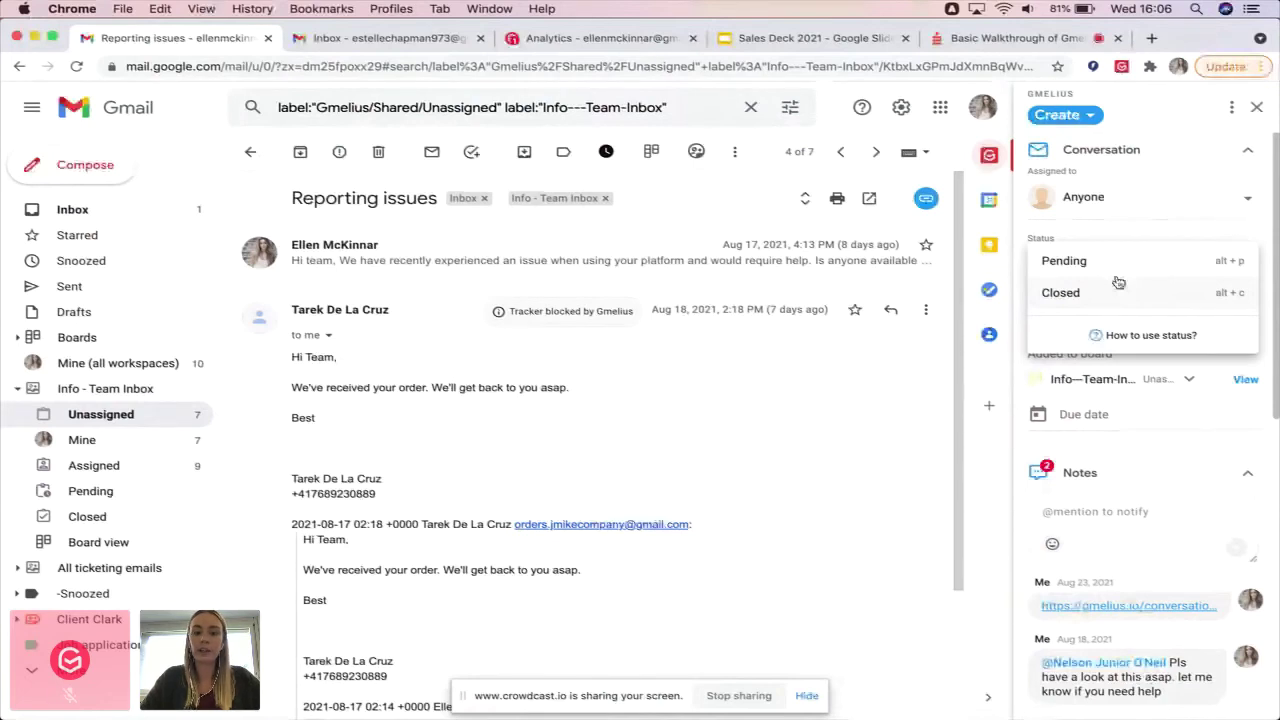
{"action": "scroll", "coordinate": [330, 614], "scroll_direction": "down", "scroll_amount": 3}
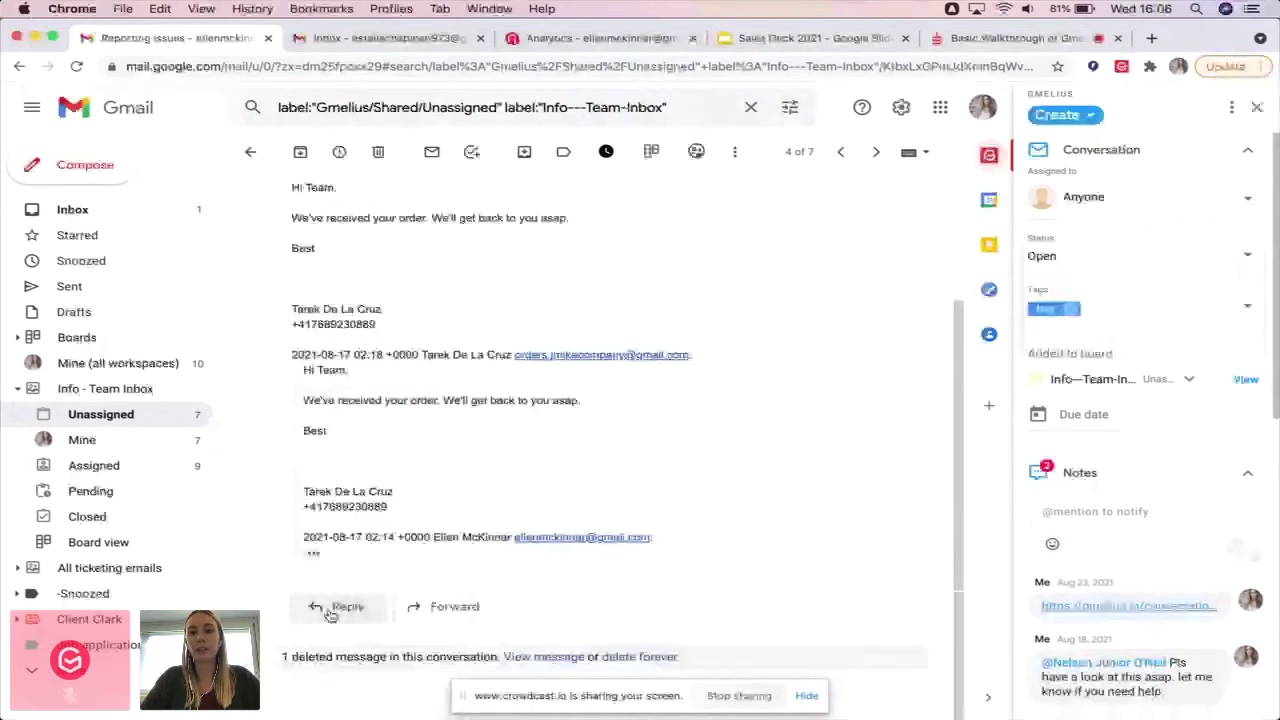
{"action": "left_click", "coordinate": [338, 607]}
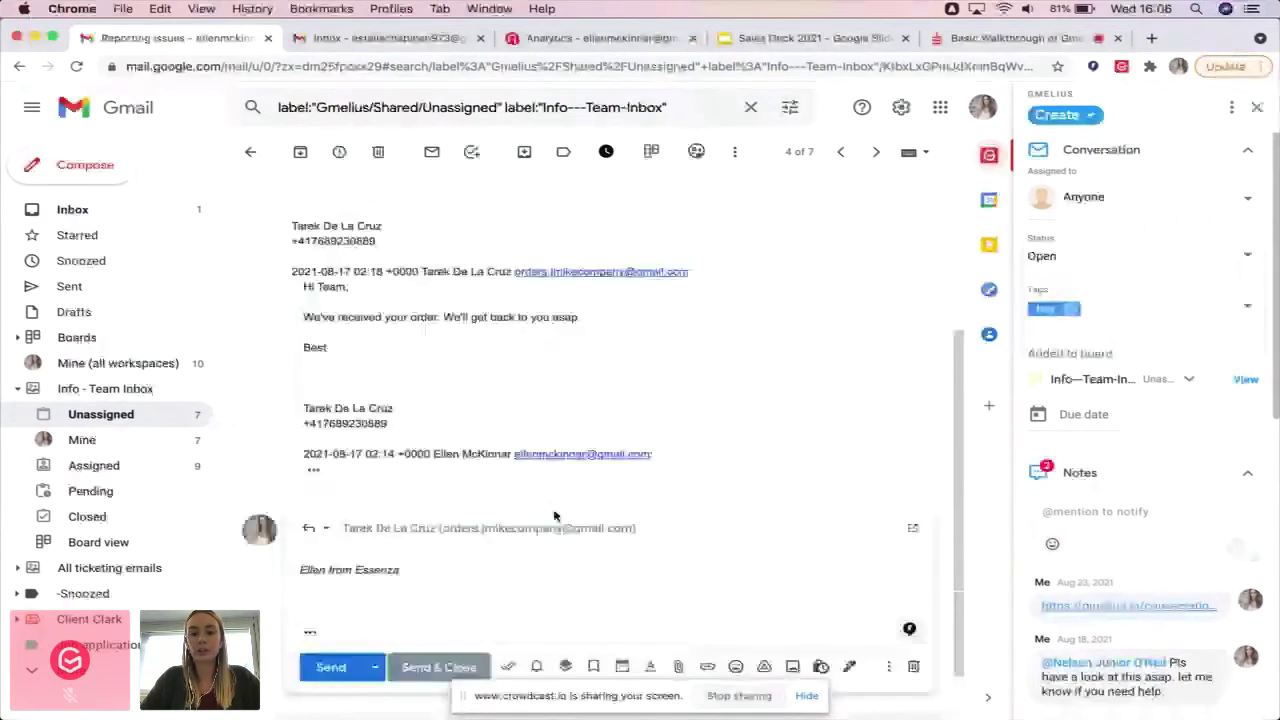
{"action": "left_click", "coordinate": [913, 666]}
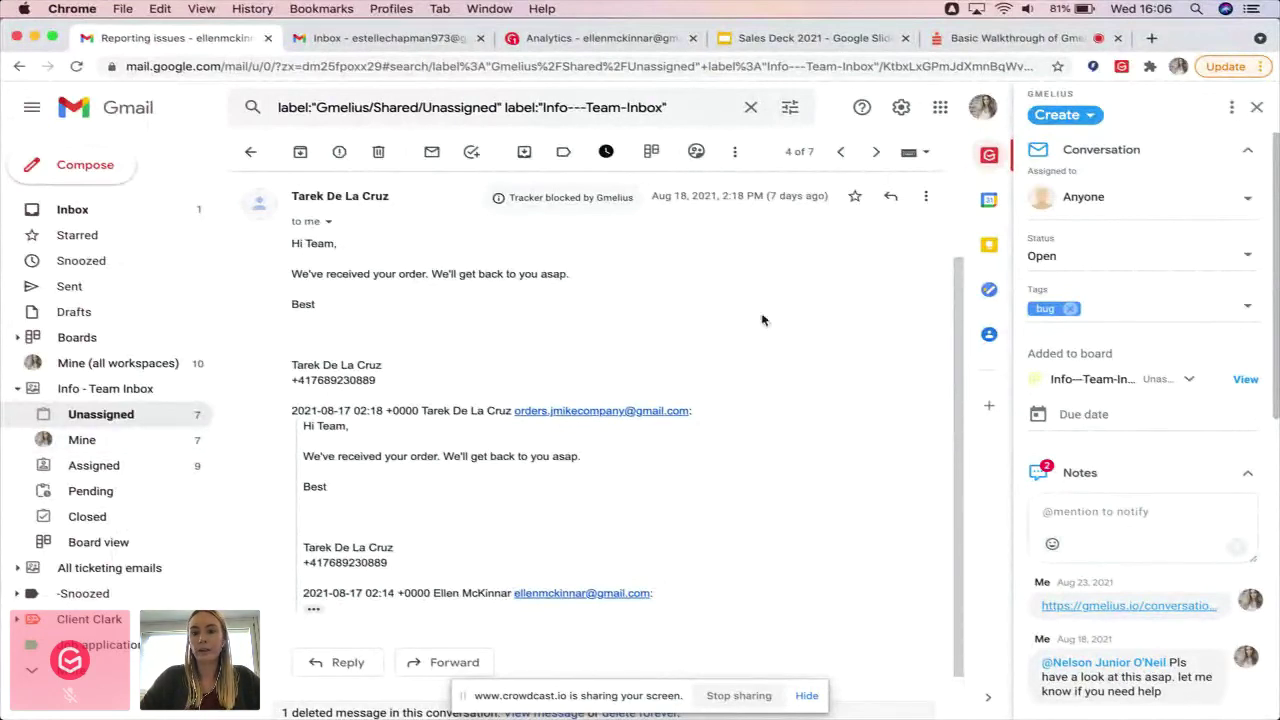
{"action": "scroll", "coordinate": [791, 323], "scroll_direction": "up", "scroll_amount": 1}
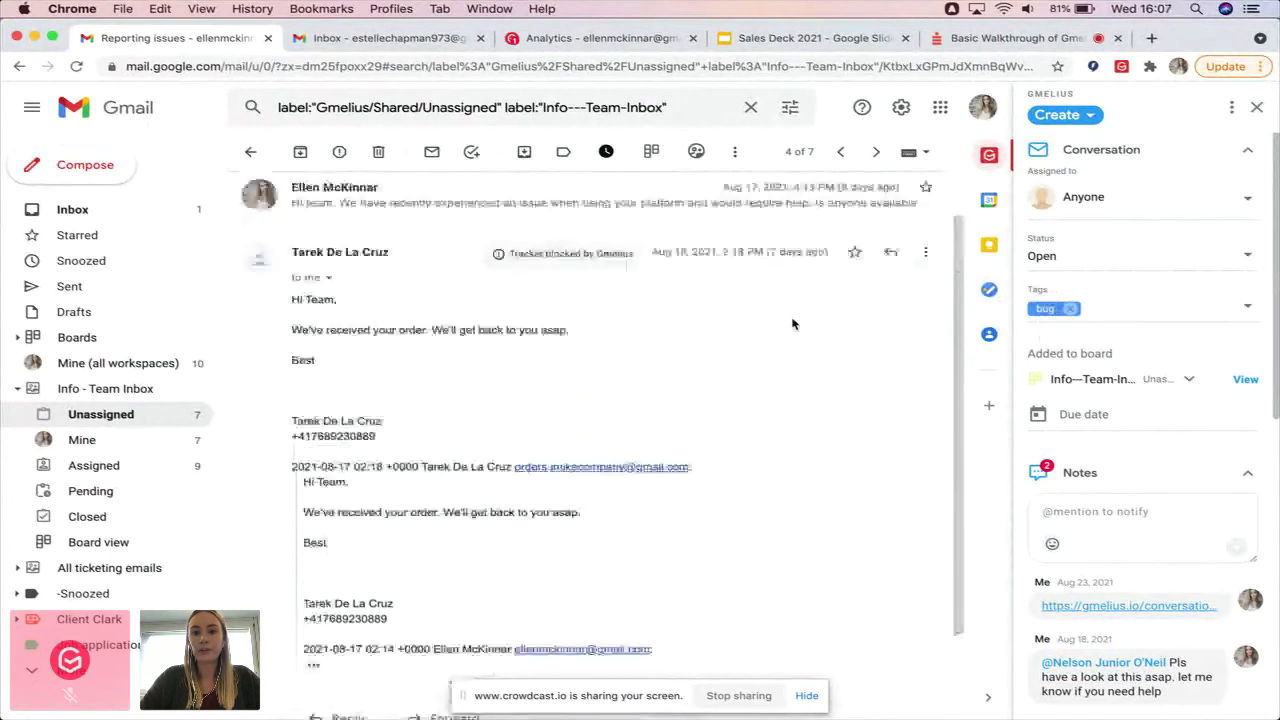
{"action": "scroll", "coordinate": [791, 323], "scroll_direction": "up", "scroll_amount": 1}
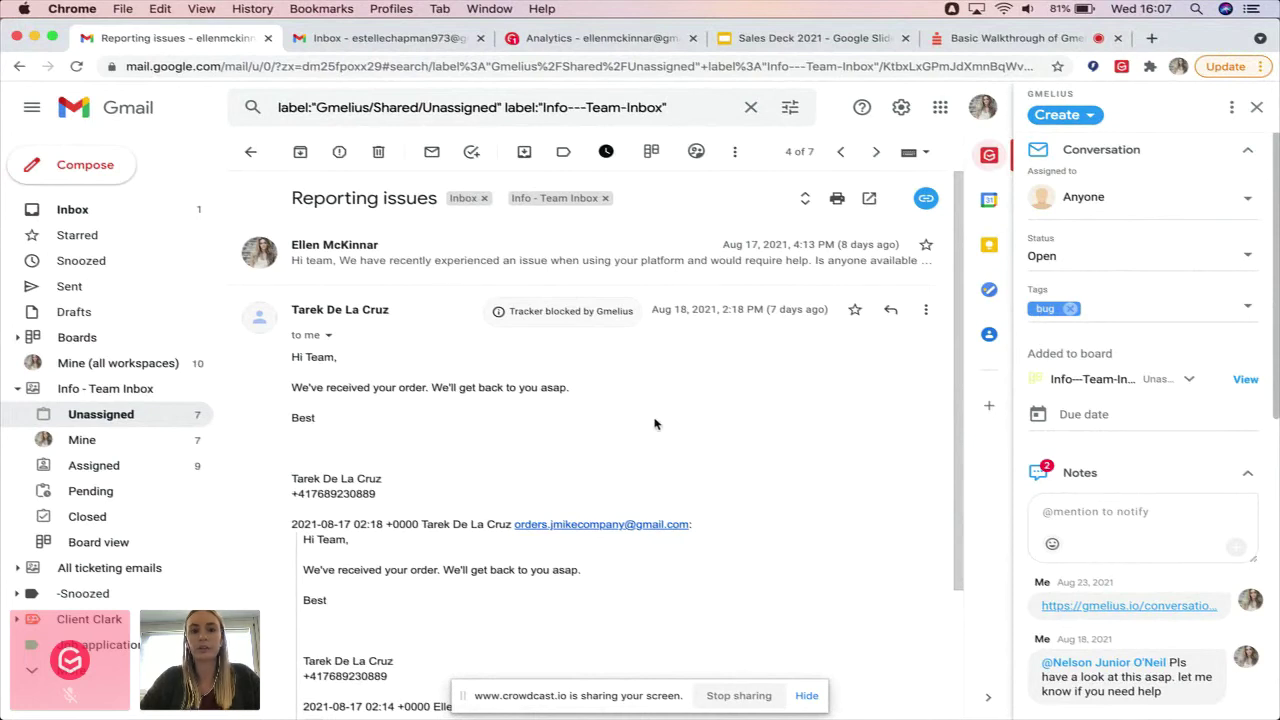
{"action": "left_click", "coordinate": [172, 421]}
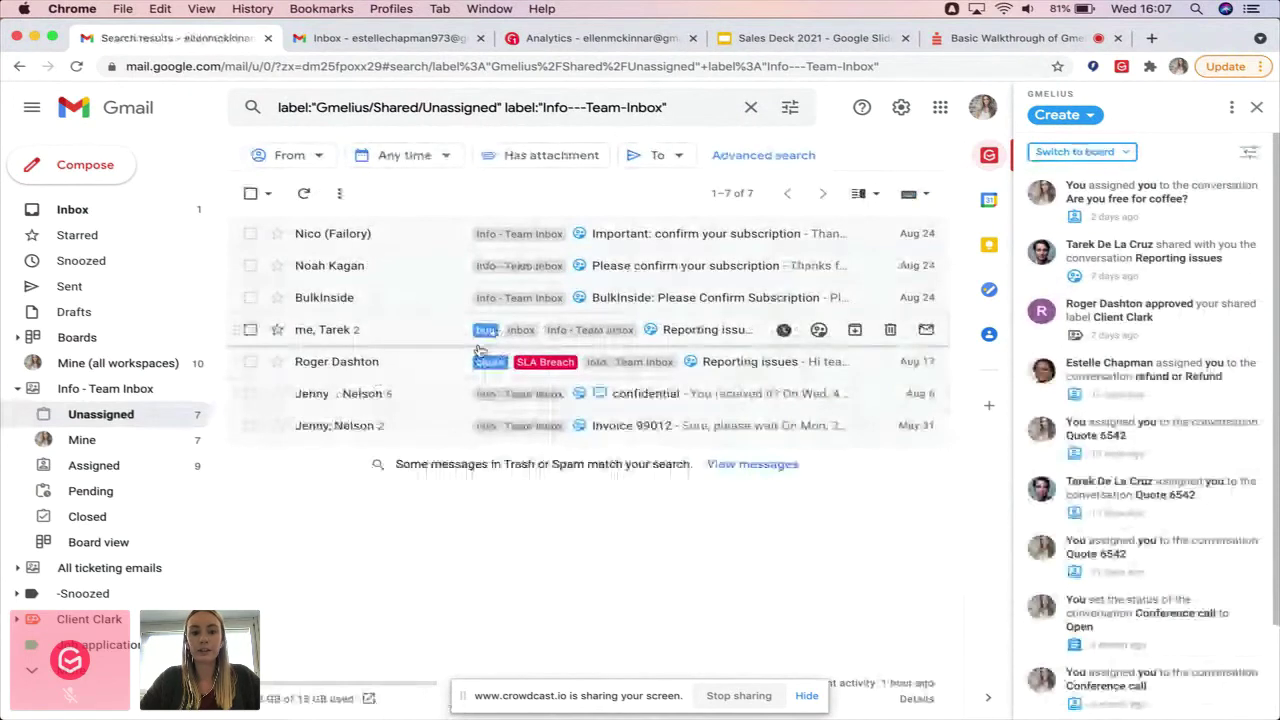
{"action": "mouse_move", "coordinate": [479, 350]}
{"action": "left_mouse_down"}
{"action": "mouse_move", "coordinate": [490, 340]}
{"action": "mouse_move", "coordinate": [478, 334]}
{"action": "left_mouse_up"}
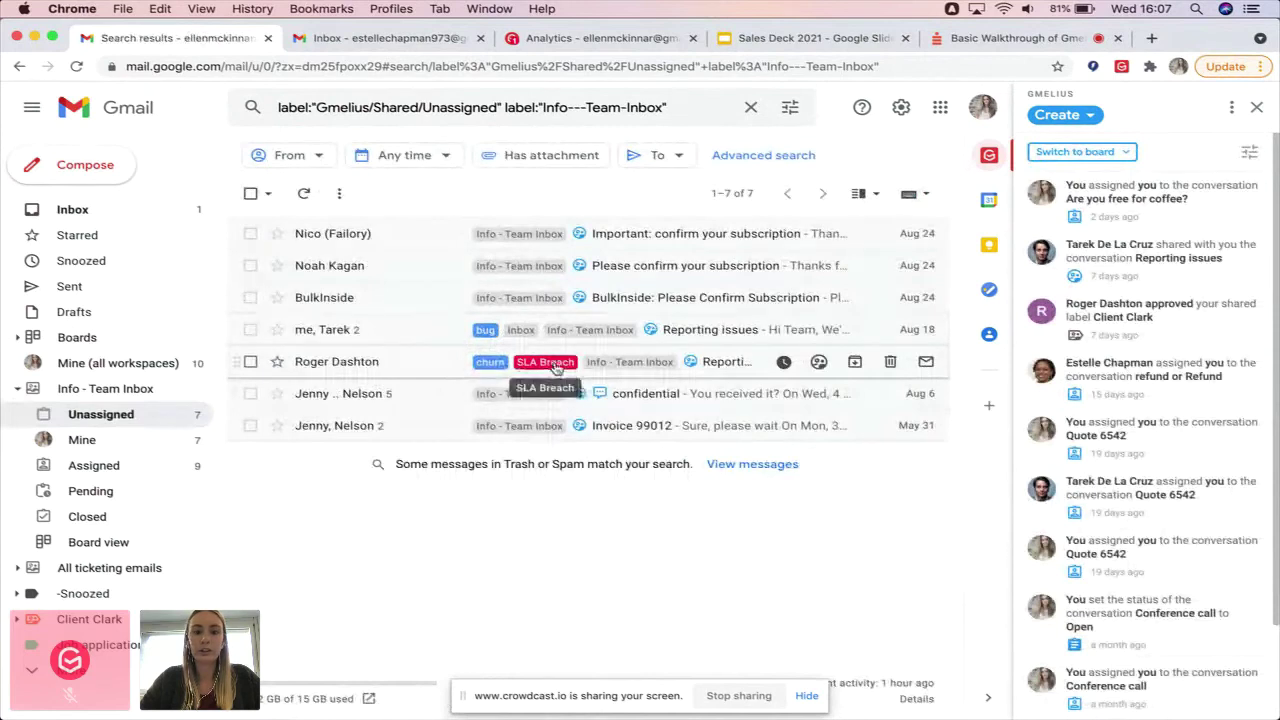
{"action": "left_click", "coordinate": [432, 335]}
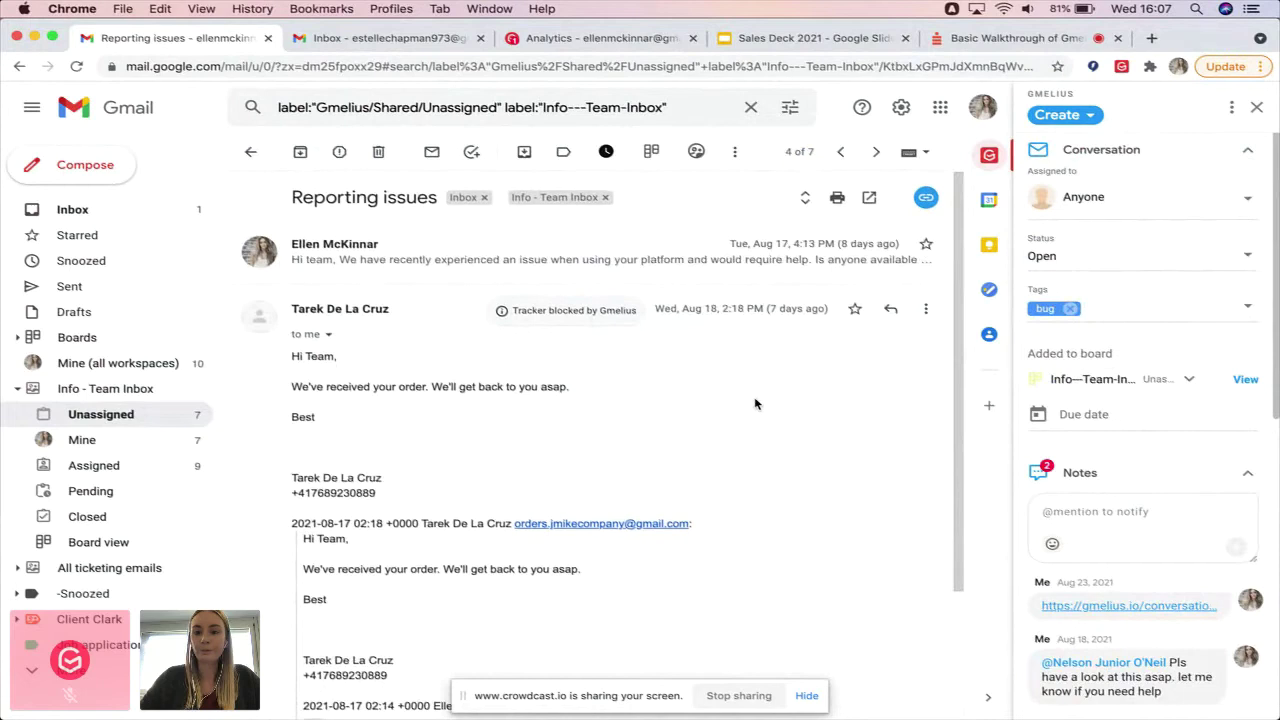
- Begin a team note with an @ mention, then cancel it and leave the note box empty
{"action": "scroll", "coordinate": [757, 403], "scroll_direction": "down", "scroll_amount": 2}
{"action": "scroll", "coordinate": [1145, 373], "scroll_direction": "down", "scroll_amount": 2}
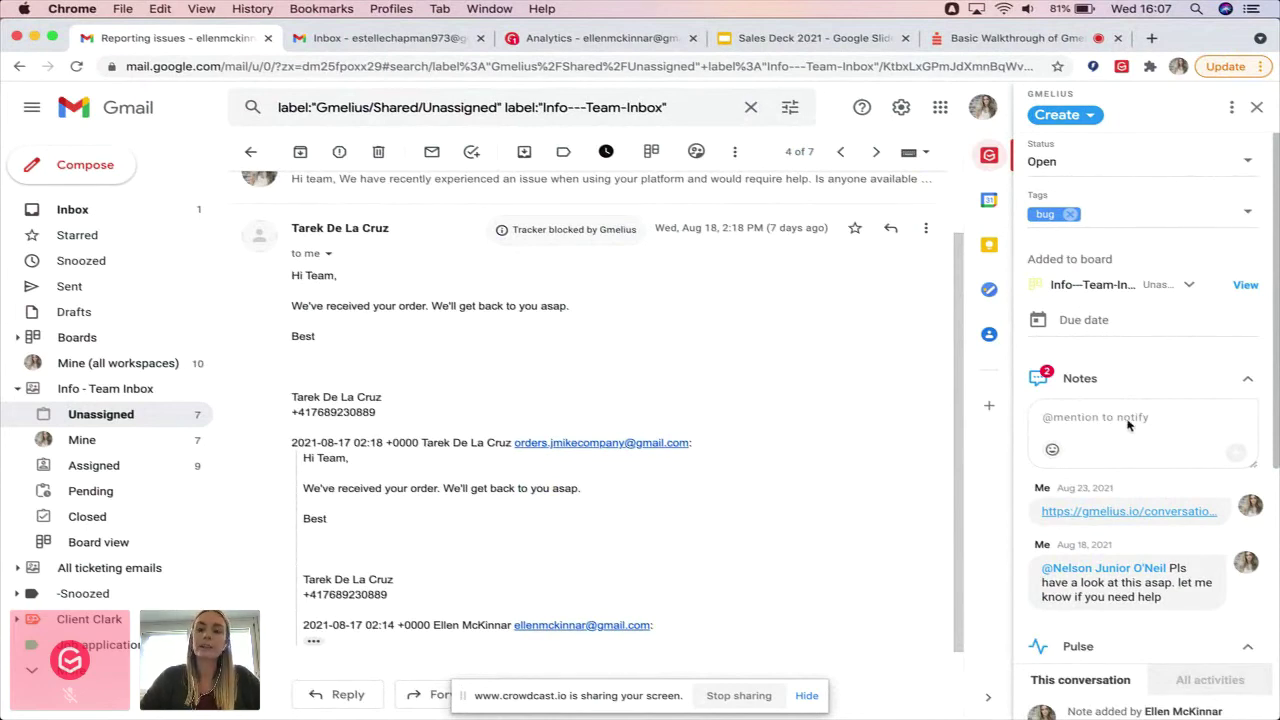
{"action": "left_click", "coordinate": [1110, 424]}
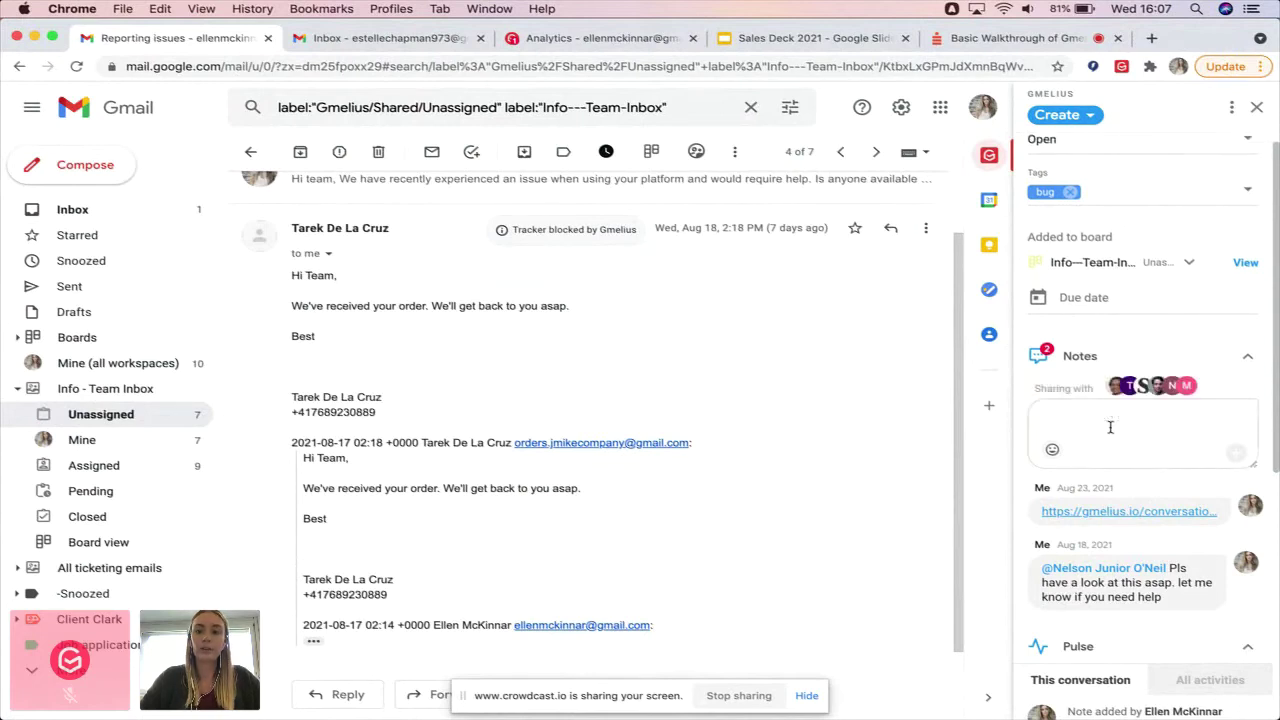
{"action": "scroll", "coordinate": [851, 465], "scroll_direction": "up", "scroll_amount": 2}
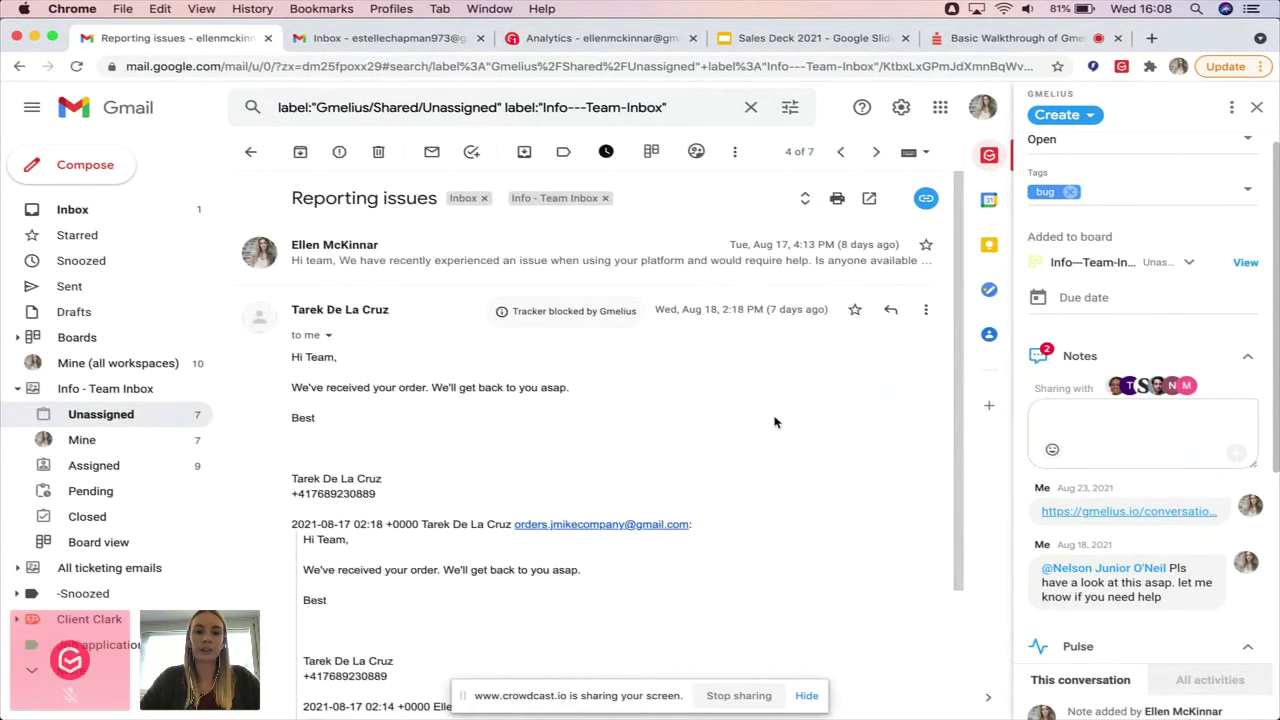
{"action": "type", "text": "@"}
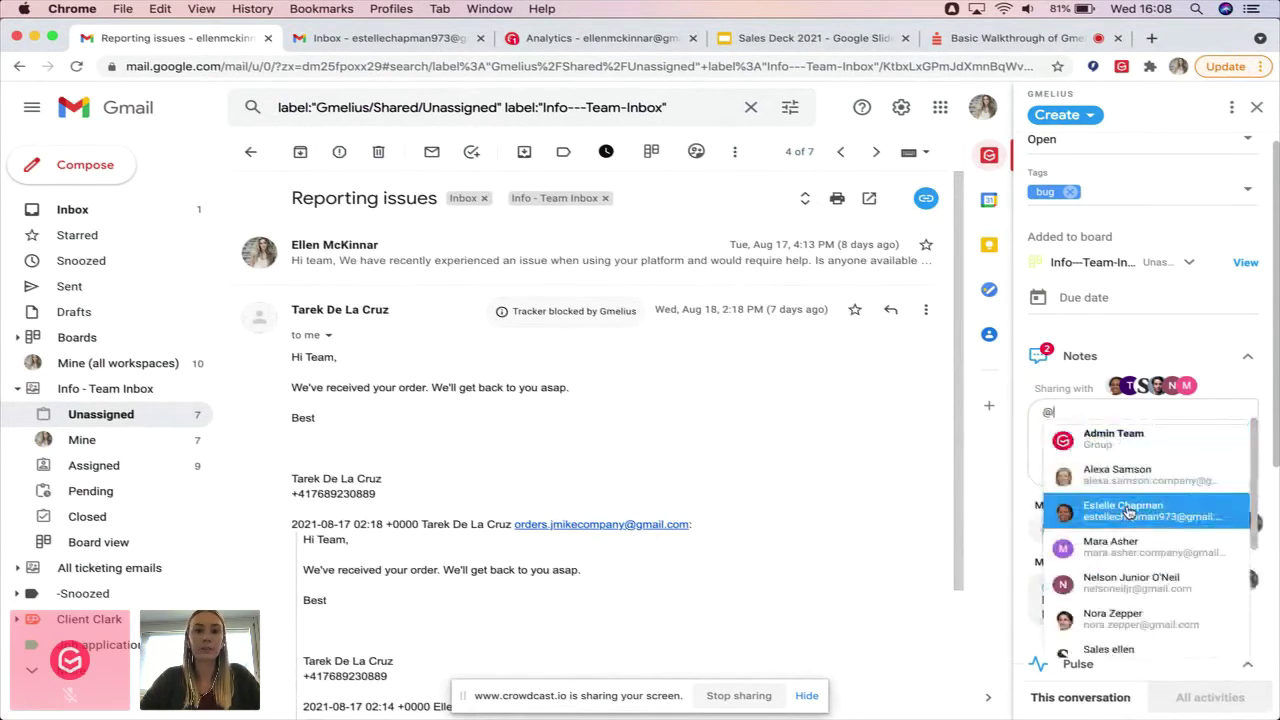
{"action": "key", "text": "Escape"}
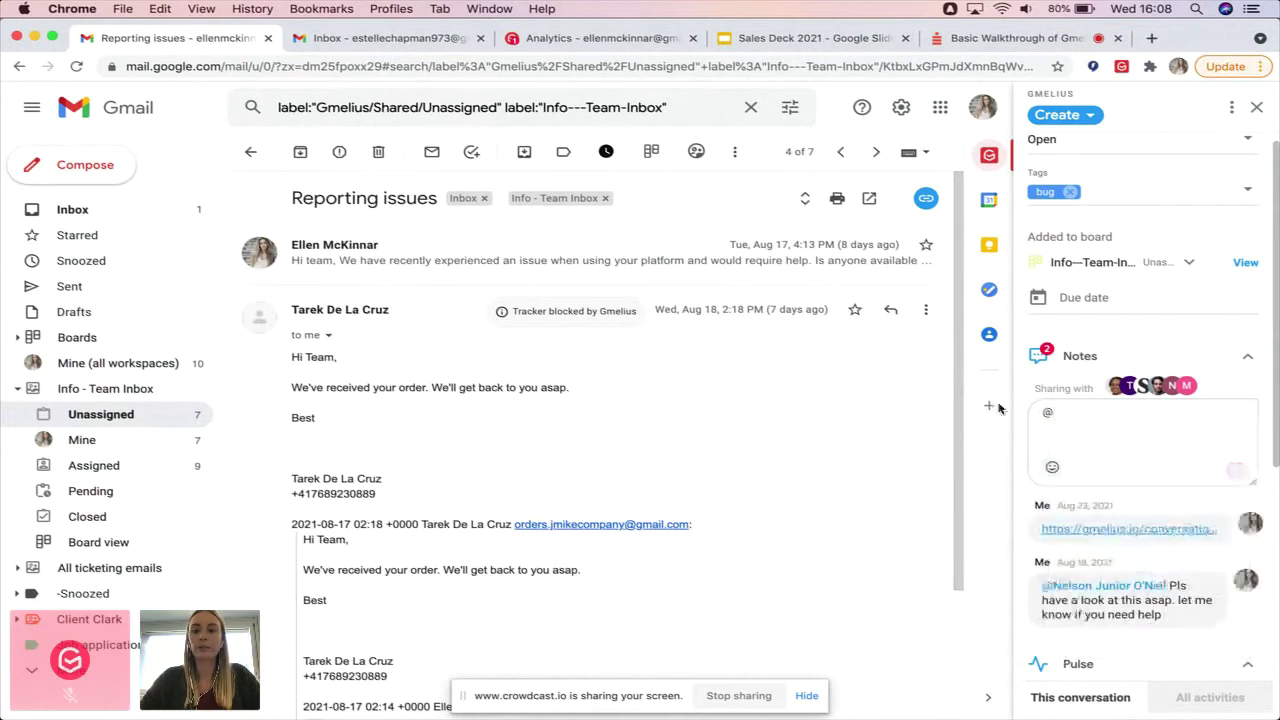
{"action": "key", "text": "BackSpace"}
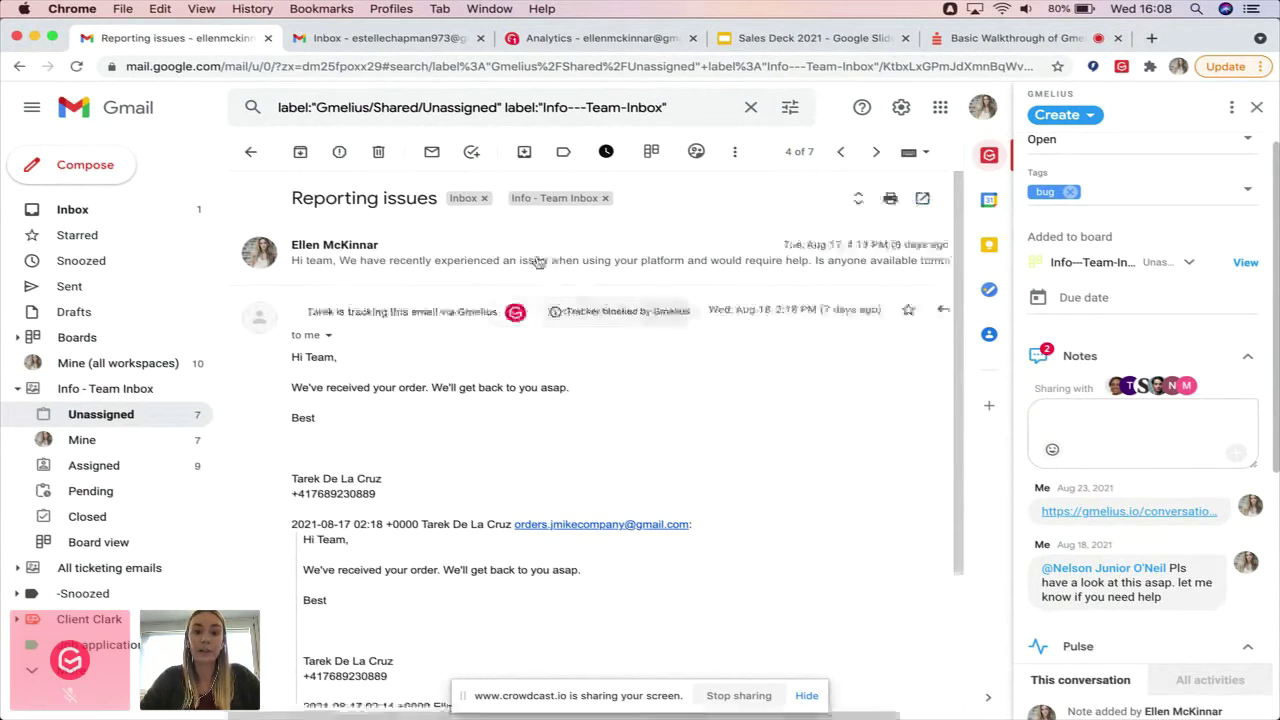
{"action": "left_click", "coordinate": [590, 270]}
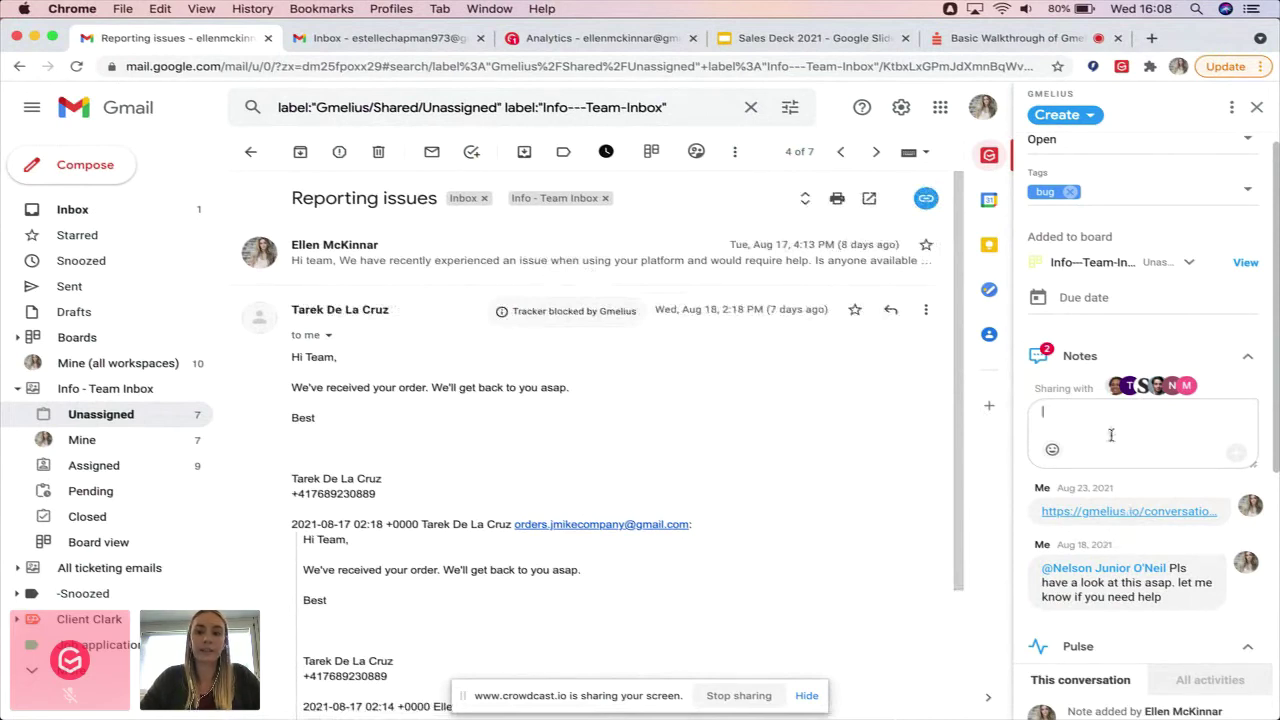
- Scroll the thread and the Gmelius sidebar back up to the Conversation section
{"action": "scroll", "coordinate": [1110, 435], "scroll_direction": "up", "scroll_amount": 3}
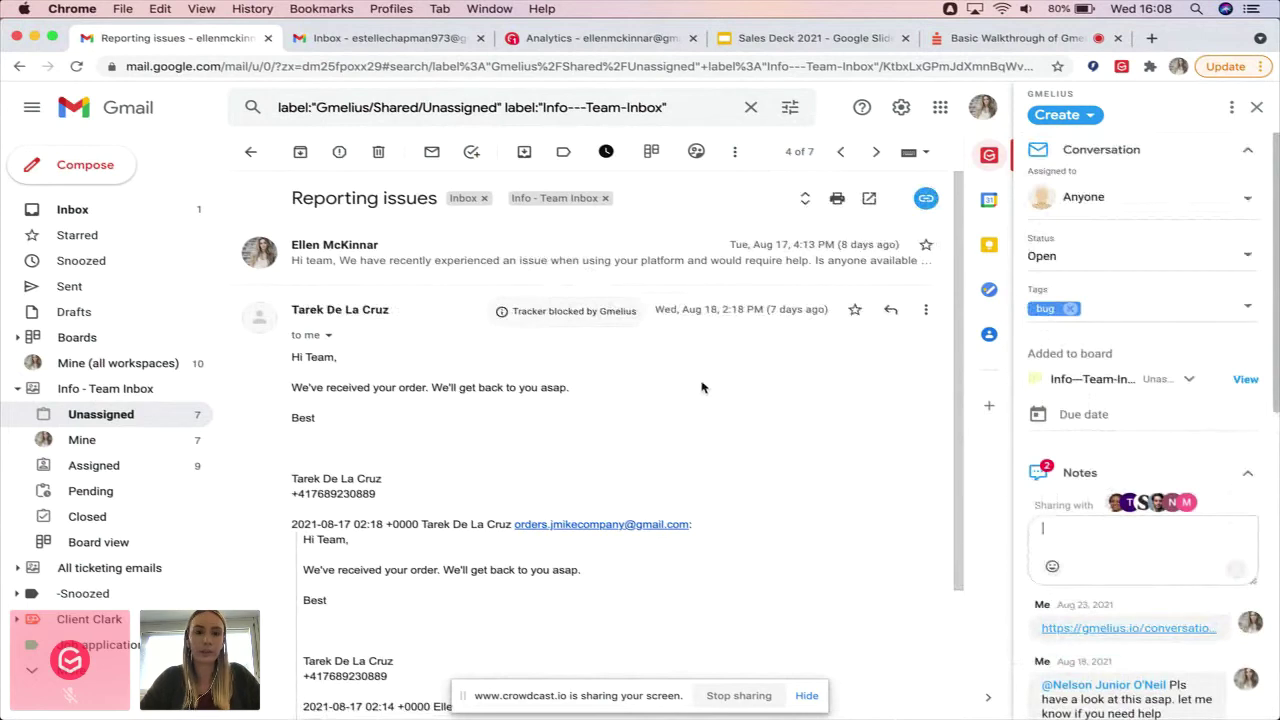
{"action": "scroll", "coordinate": [673, 402], "scroll_direction": "down", "scroll_amount": 1}
{"action": "scroll", "coordinate": [673, 402], "scroll_direction": "down", "scroll_amount": 3}
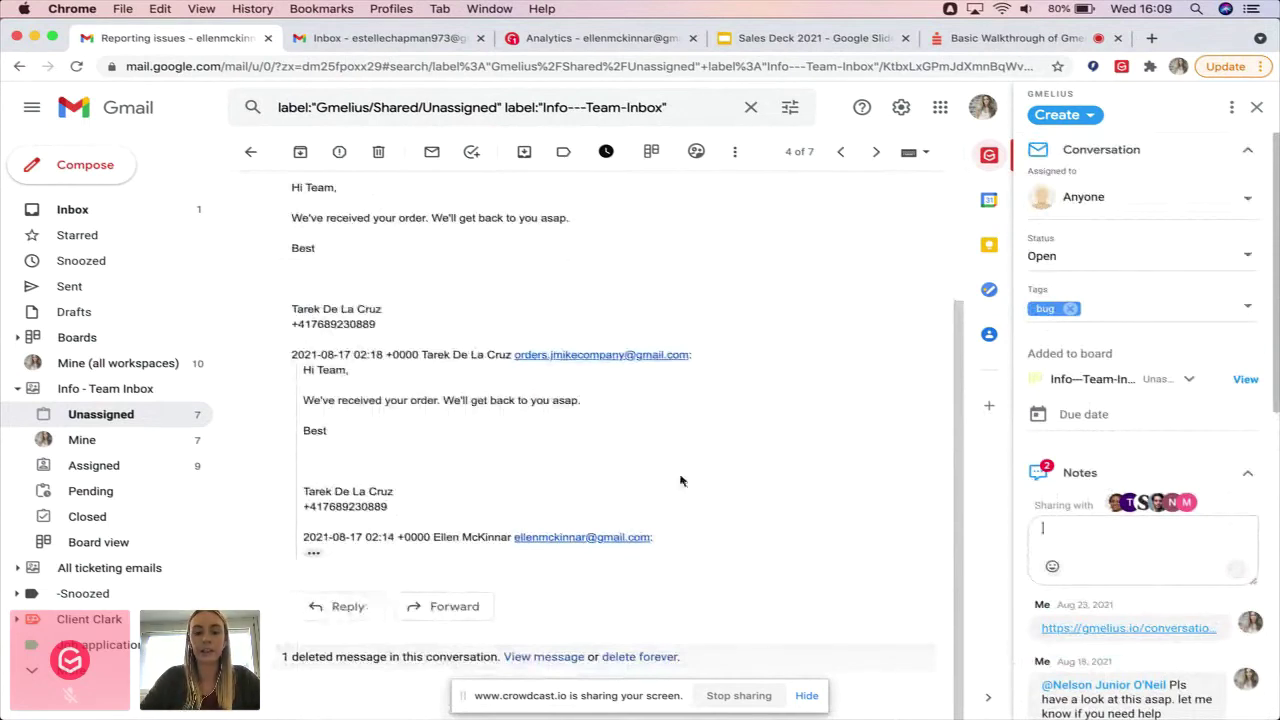
{"action": "scroll", "coordinate": [680, 409], "scroll_direction": "up", "scroll_amount": 5}
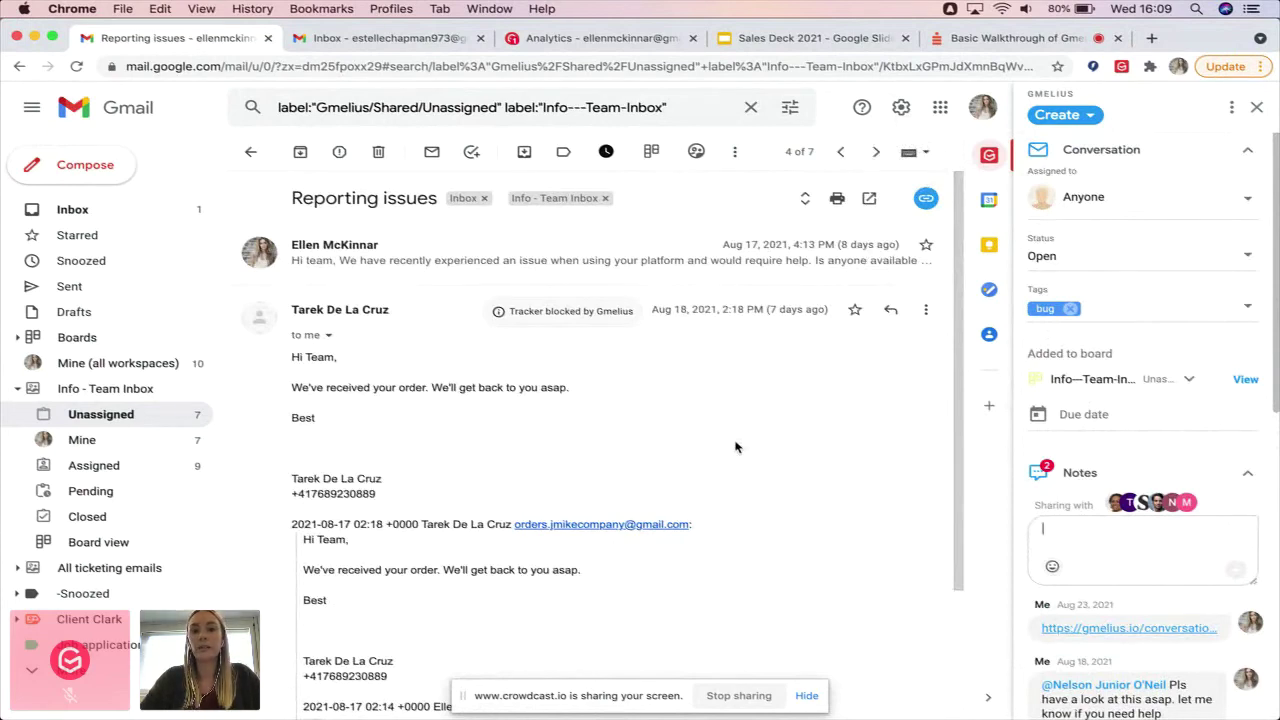
{"action": "scroll", "coordinate": [548, 483], "scroll_direction": "down", "scroll_amount": 4}
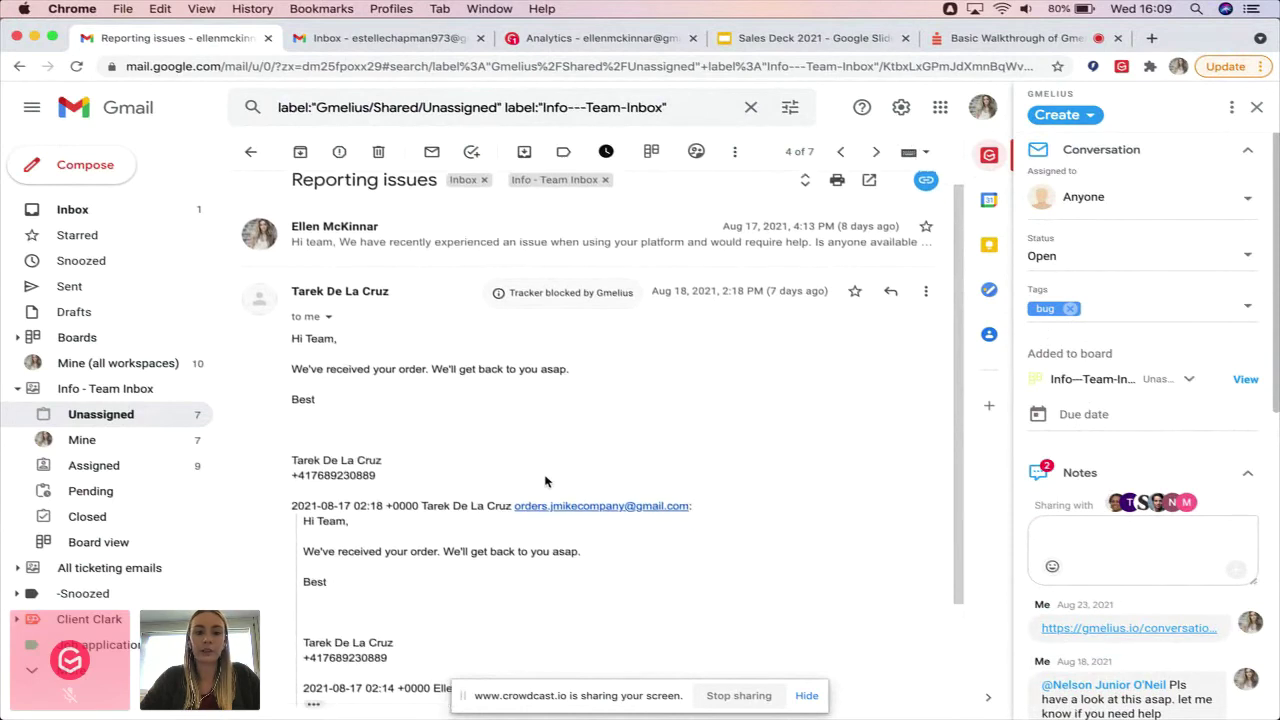
{"action": "scroll", "coordinate": [430, 480], "scroll_direction": "up", "scroll_amount": 2}
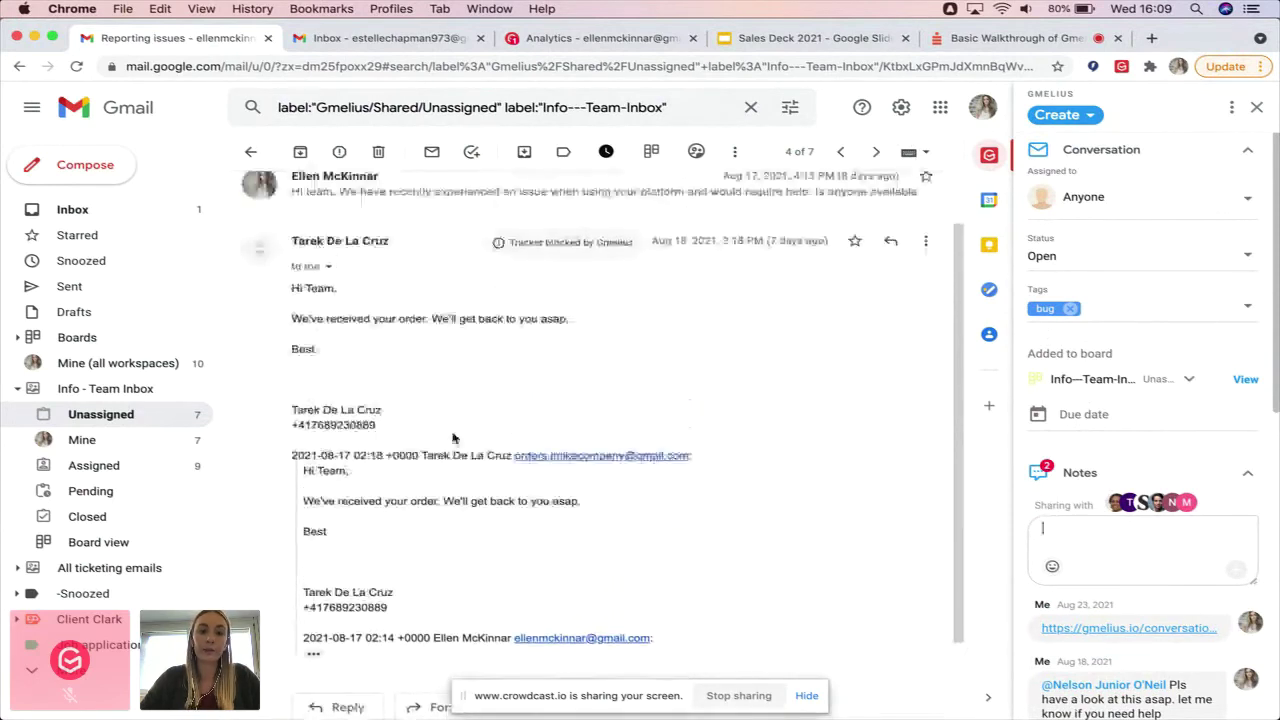
{"action": "scroll", "coordinate": [600, 412], "scroll_direction": "up", "scroll_amount": 2}
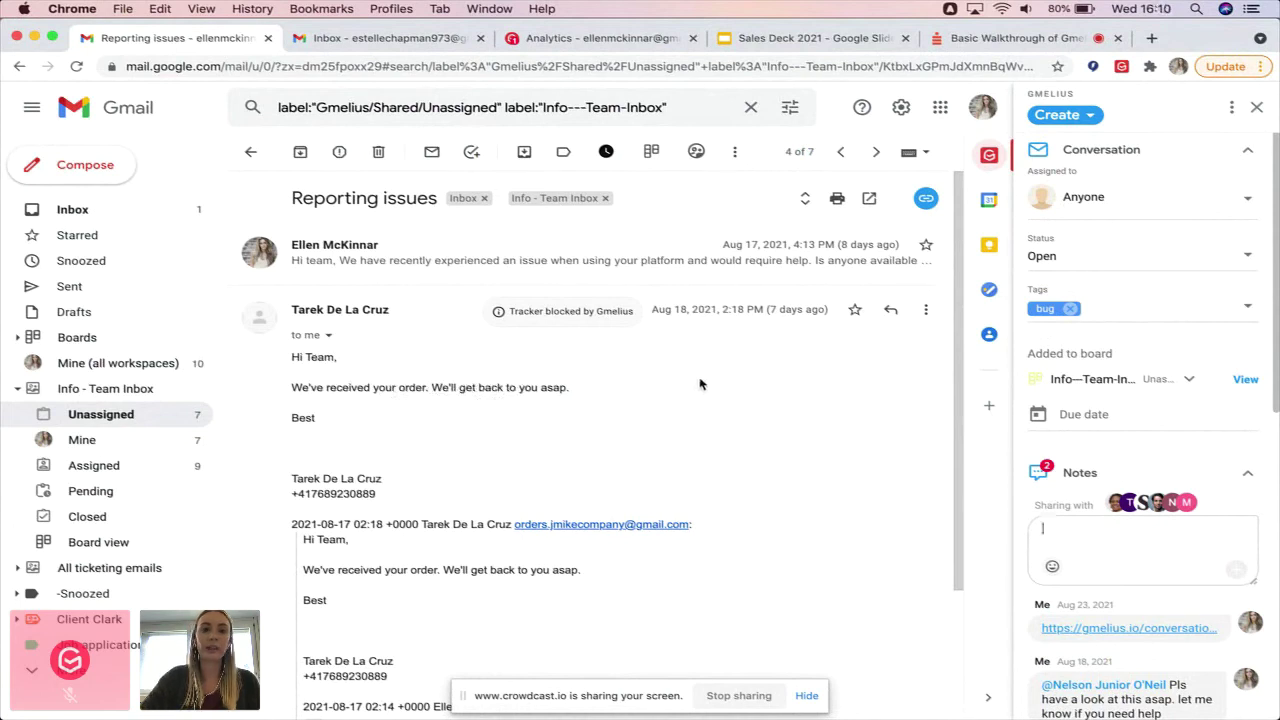
- Check the assignee list without changing it, then expand and read the customer's original message
{"action": "left_click", "coordinate": [1083, 198]}
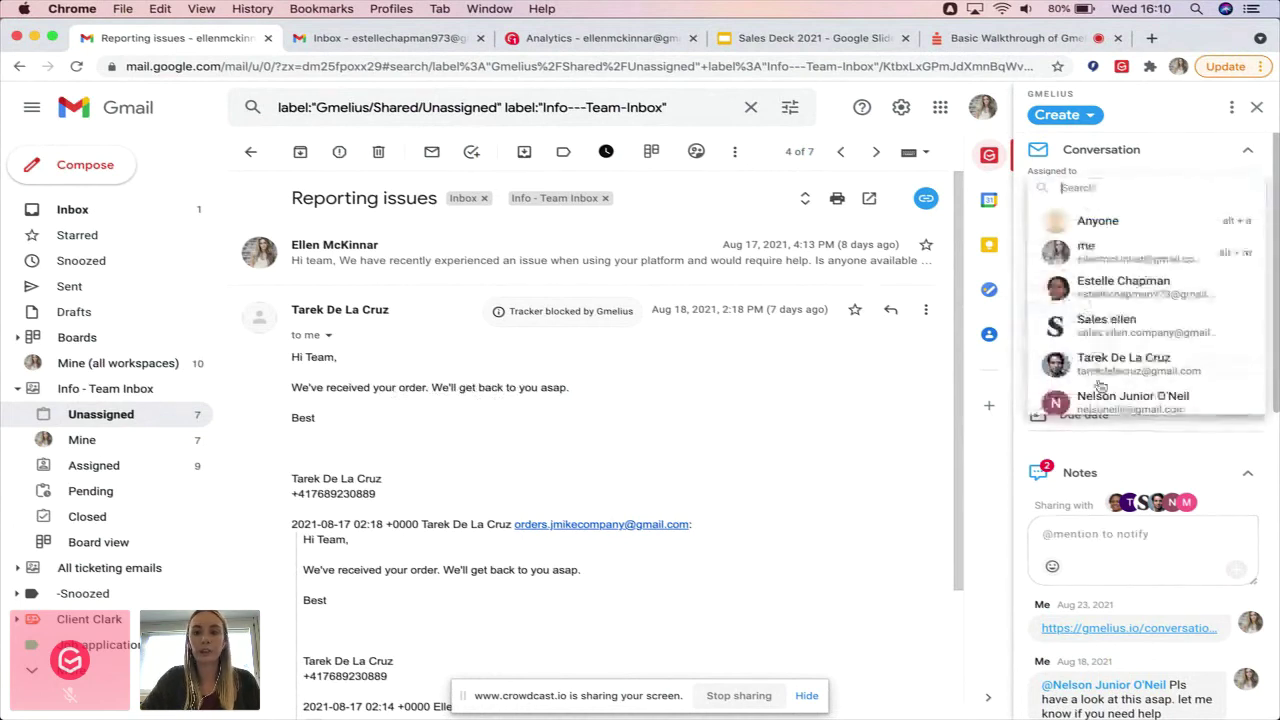
{"action": "left_click", "coordinate": [835, 370]}
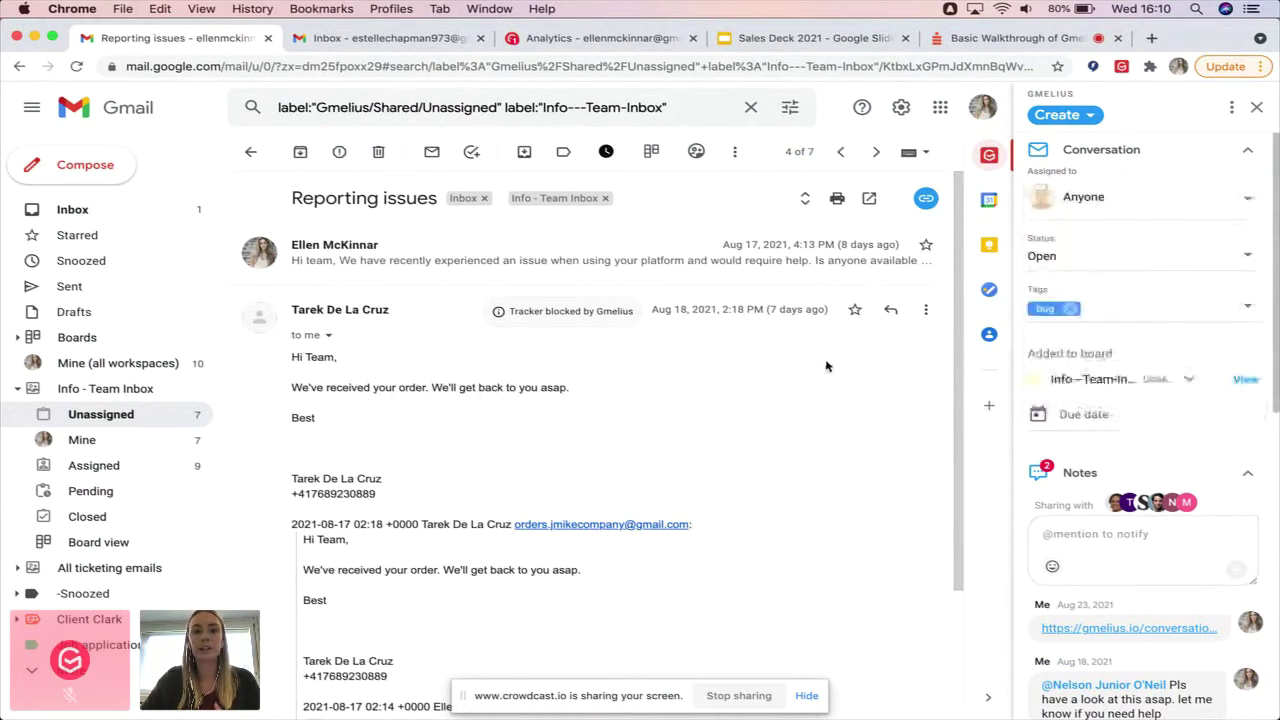
{"action": "left_click", "coordinate": [377, 266]}
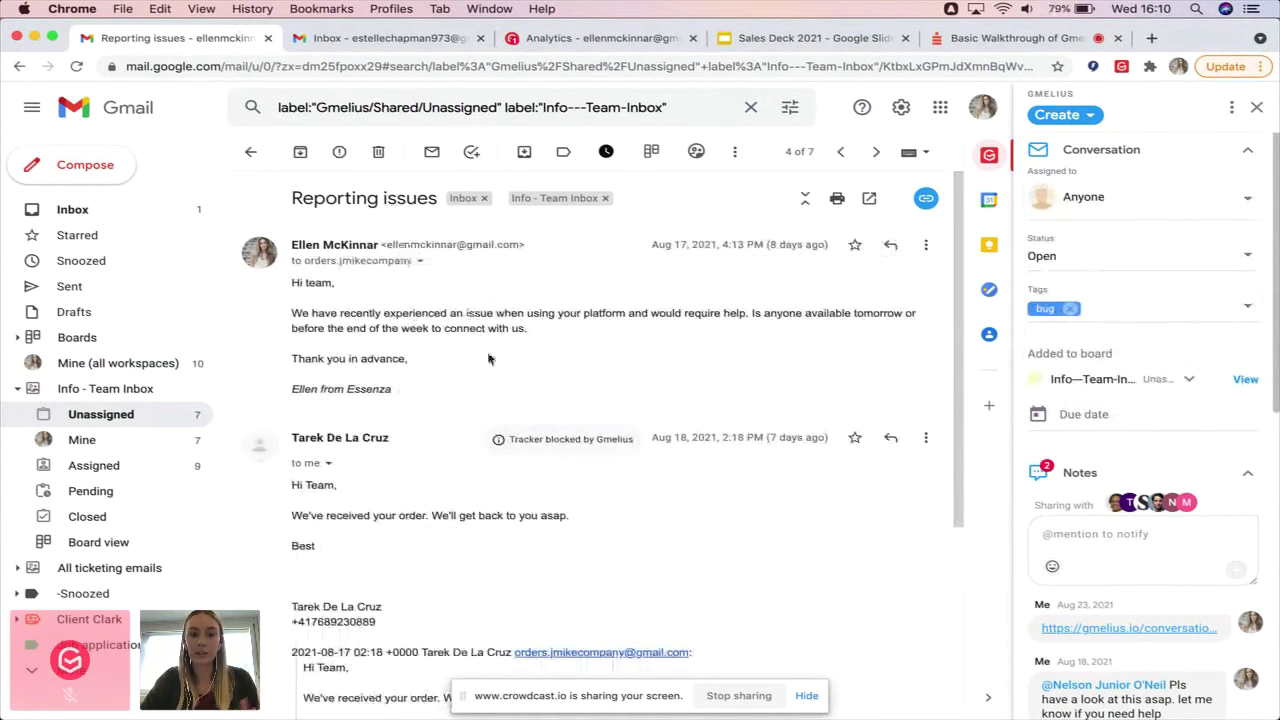
{"action": "scroll", "coordinate": [505, 443], "scroll_direction": "down", "scroll_amount": 1}
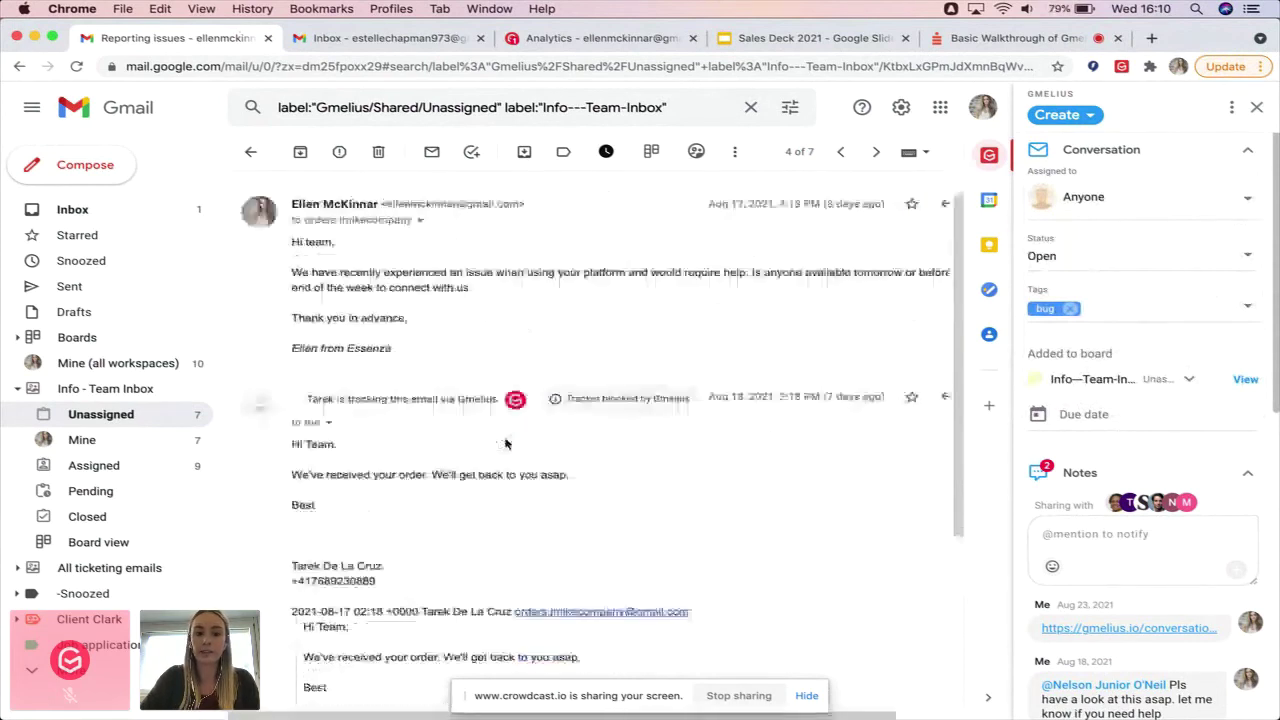
{"action": "scroll", "coordinate": [673, 457], "scroll_direction": "down", "scroll_amount": 2}
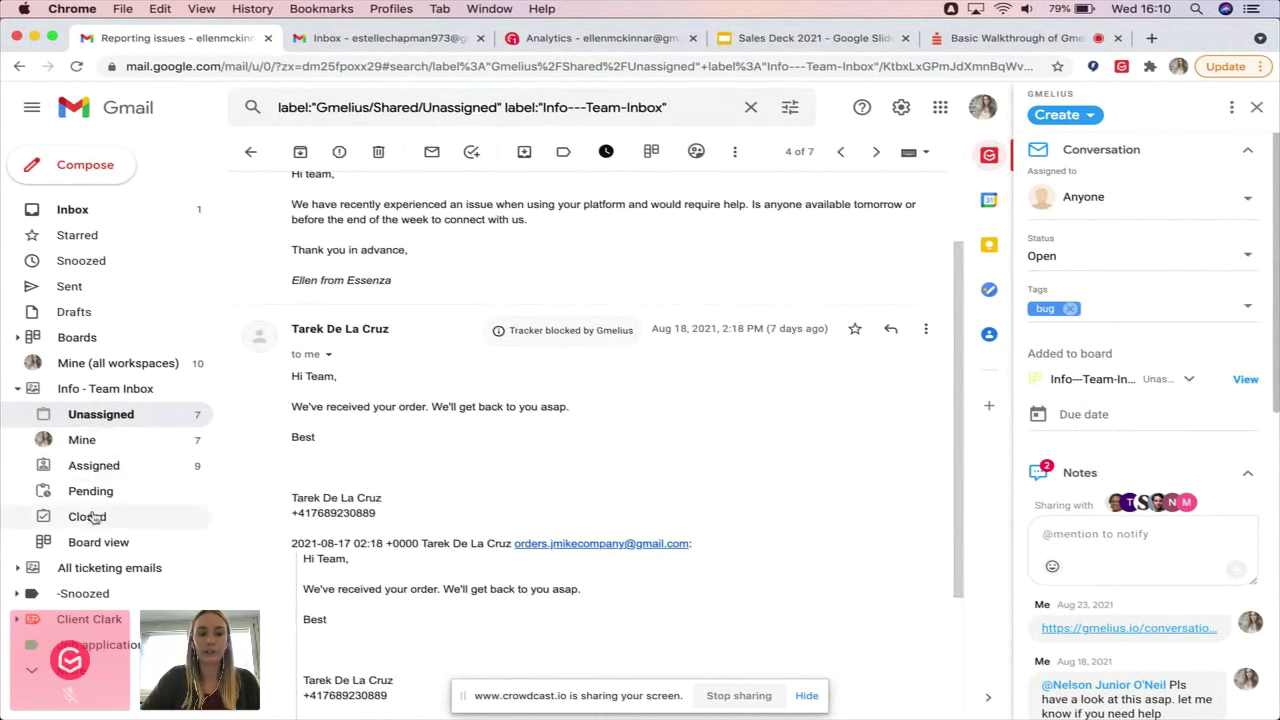
{"action": "left_click", "coordinate": [88, 543]}
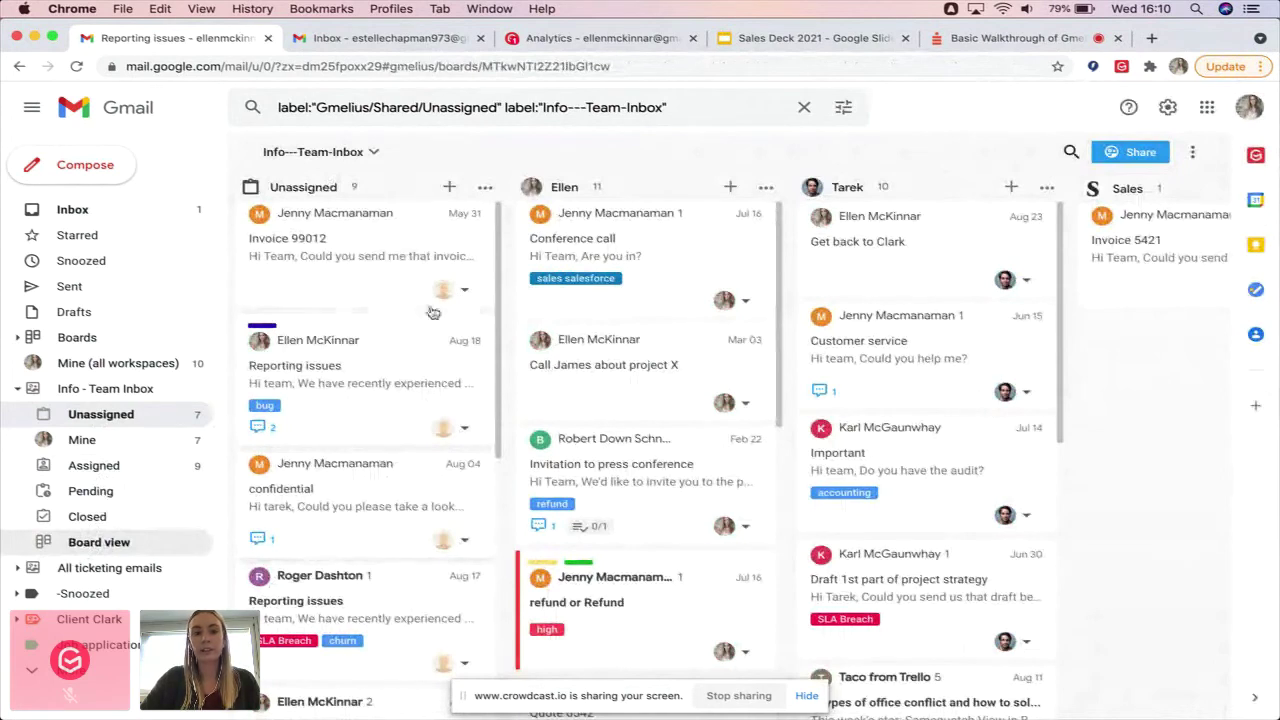
{"action": "scroll", "coordinate": [388, 328], "scroll_direction": "right", "scroll_amount": 2}
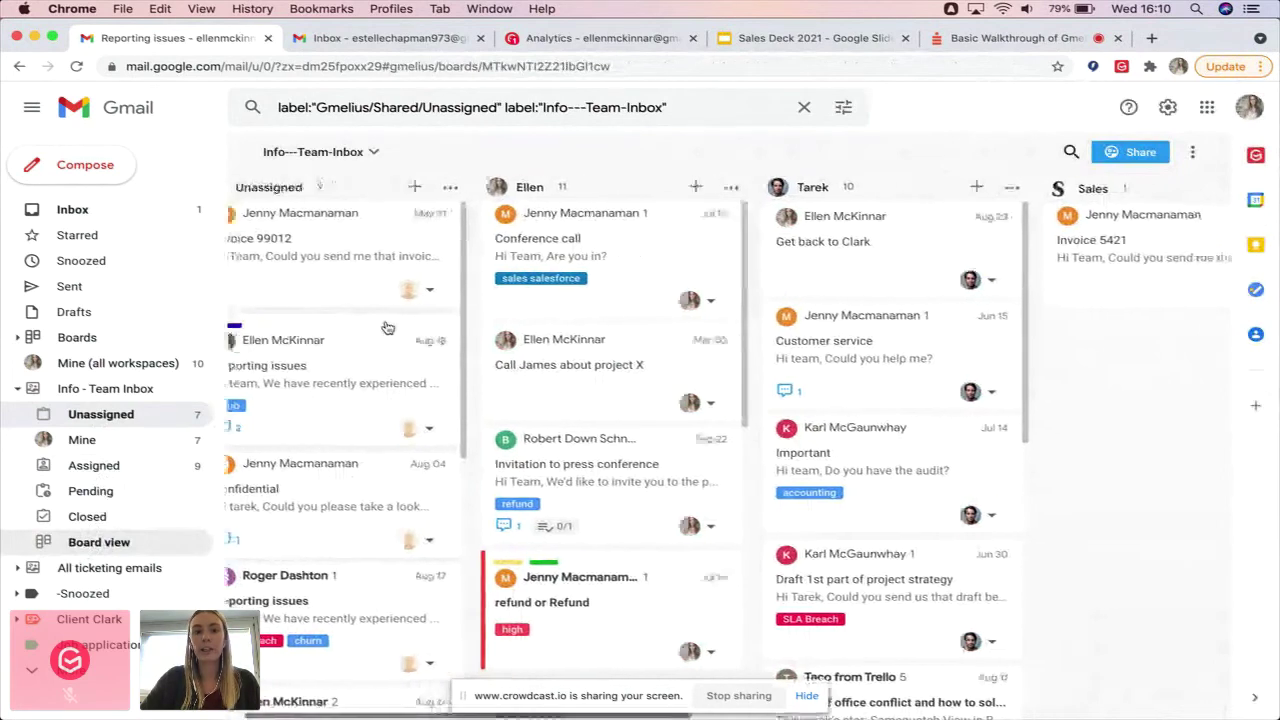
{"action": "scroll", "coordinate": [388, 328], "scroll_direction": "right", "scroll_amount": 8}
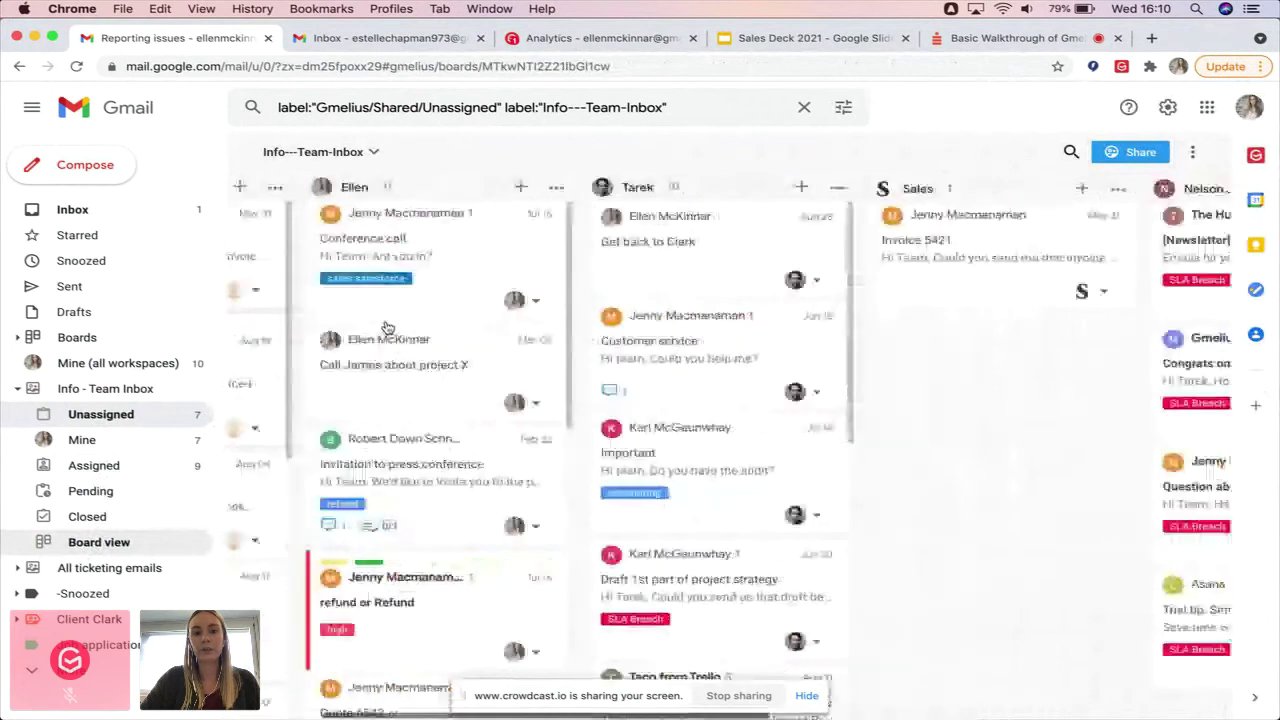
{"action": "scroll", "coordinate": [389, 290], "scroll_direction": "right", "scroll_amount": 2}
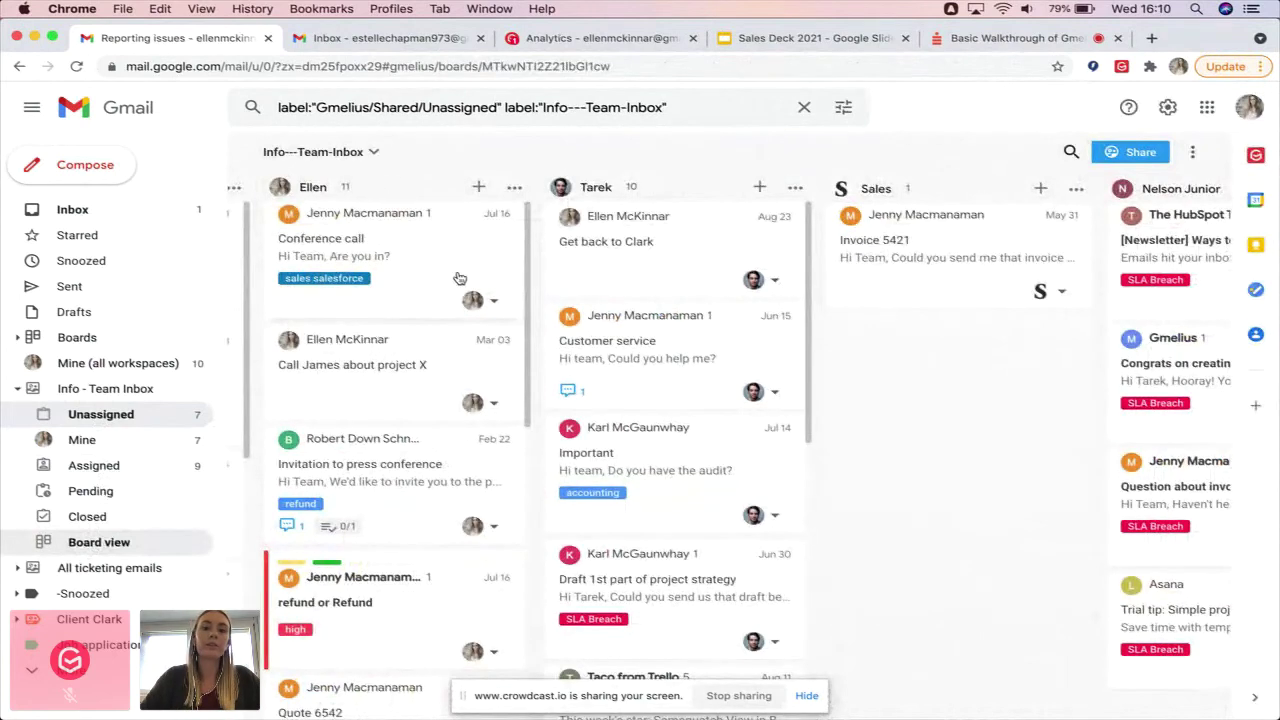
{"action": "scroll", "coordinate": [725, 290], "scroll_direction": "right", "scroll_amount": 1}
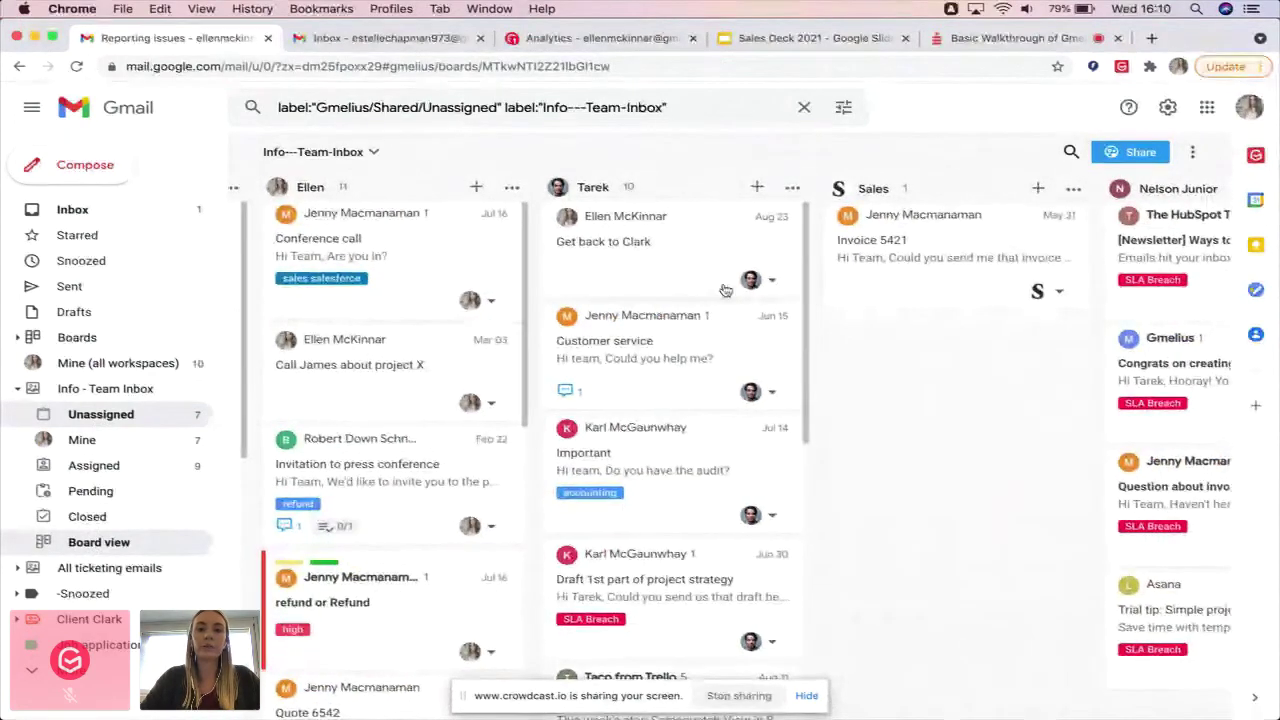
{"action": "scroll", "coordinate": [725, 290], "scroll_direction": "right", "scroll_amount": 2}
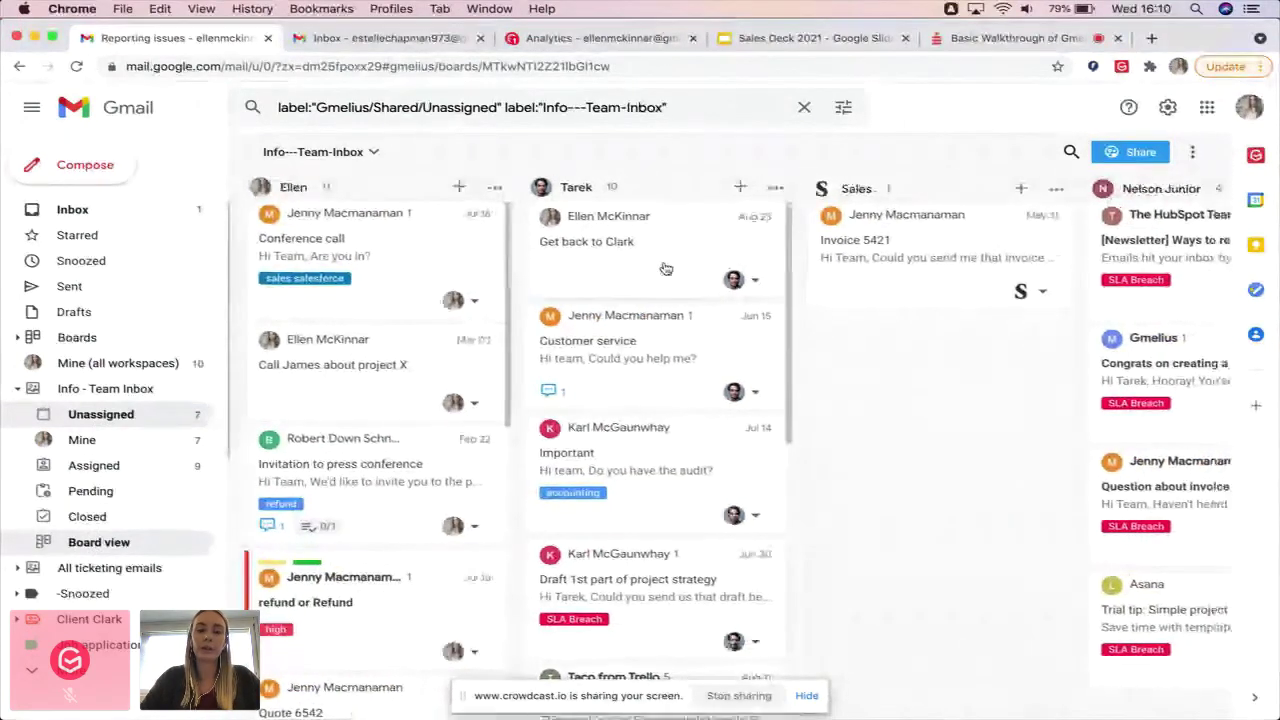
{"action": "right_click", "coordinate": [620, 345]}
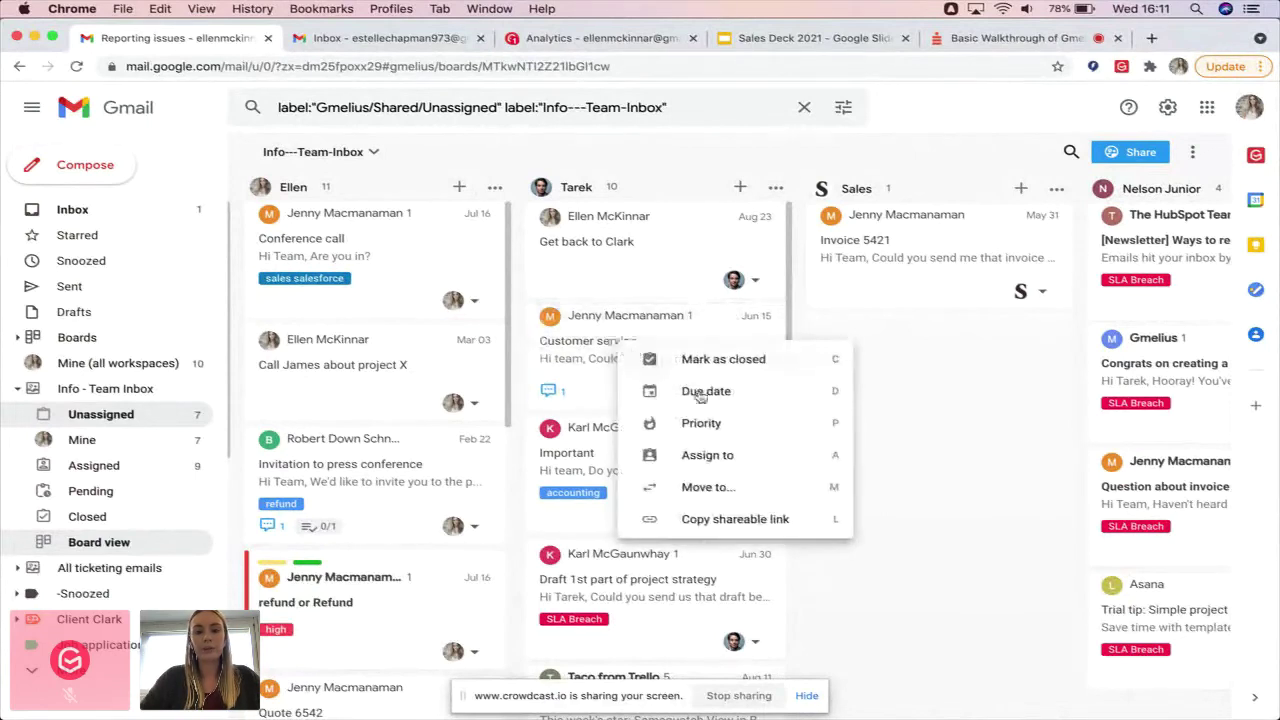
{"action": "left_click", "coordinate": [955, 390]}
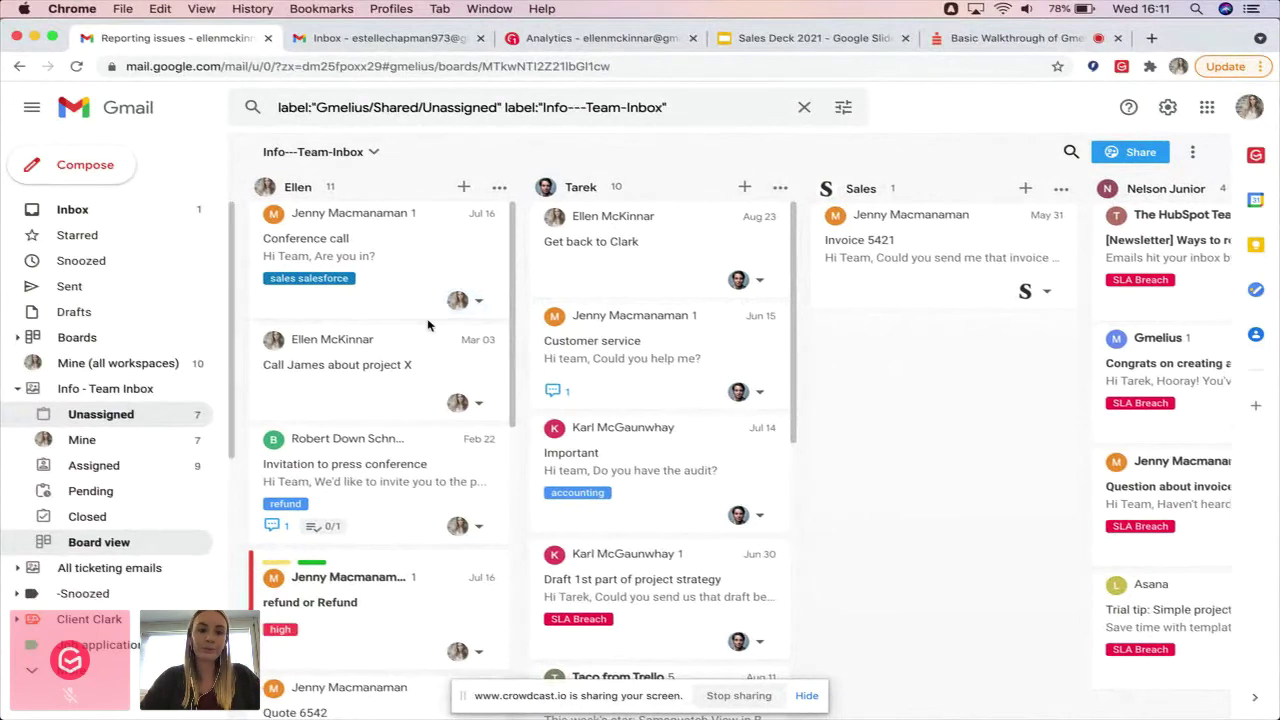
- Scroll the board left to the Unassigned column and bring up the Gmelius activity panel's options menu
{"action": "scroll", "coordinate": [427, 318], "scroll_direction": "left", "scroll_amount": 4}
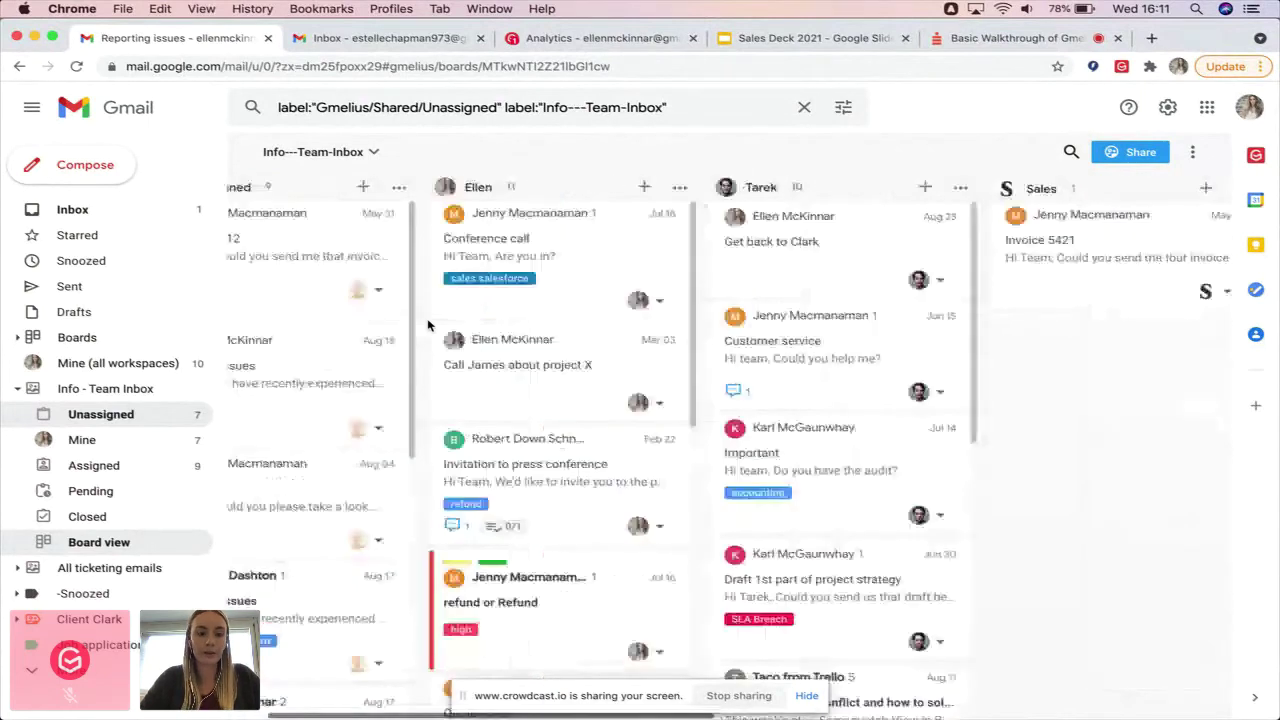
{"action": "scroll", "coordinate": [427, 318], "scroll_direction": "left", "scroll_amount": 2}
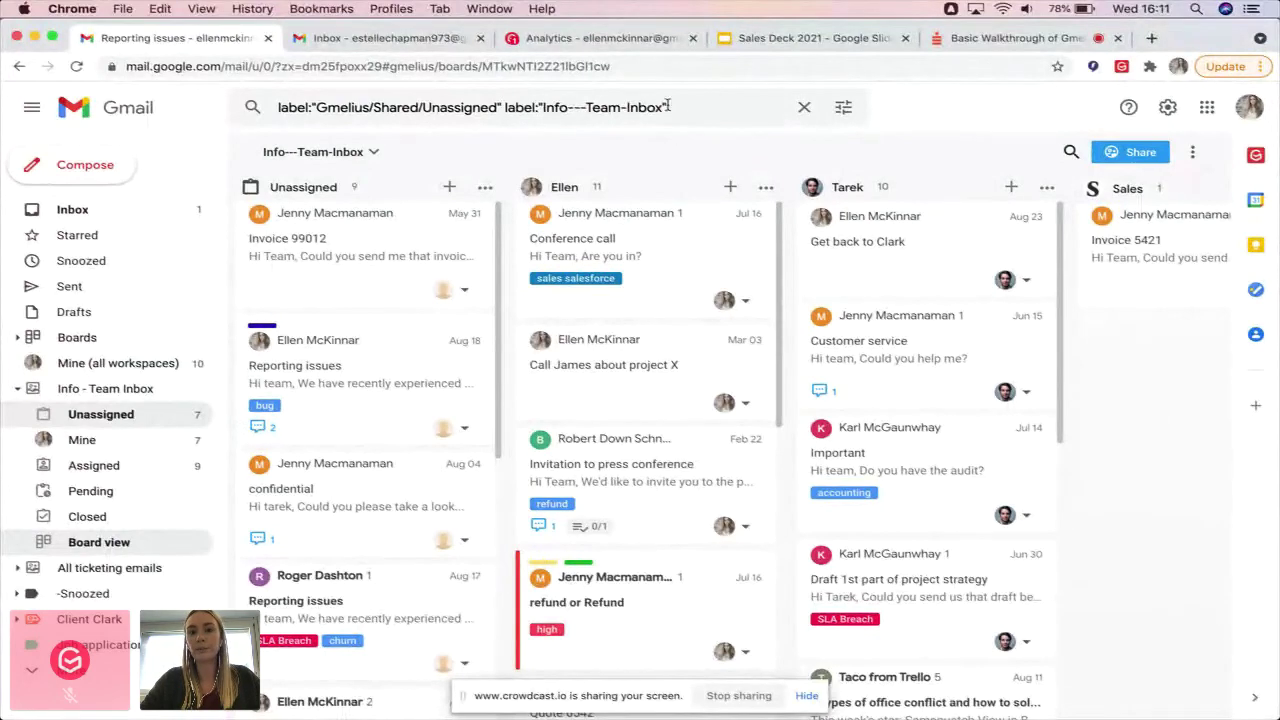
{"action": "left_click", "coordinate": [1256, 155]}
{"action": "left_click", "coordinate": [1231, 107]}
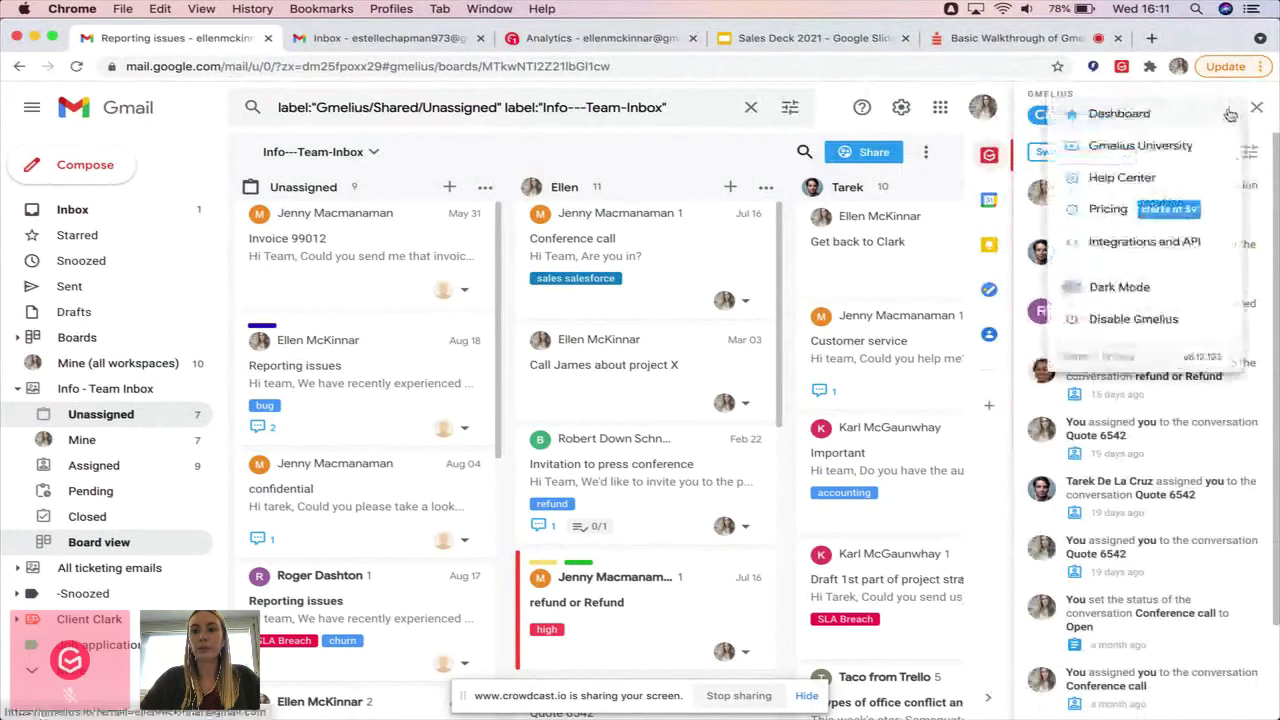
- Look over the Info - Team Inbox New Conversations analytics, then go back to the Gmail board tab
{"action": "left_click", "coordinate": [642, 40]}
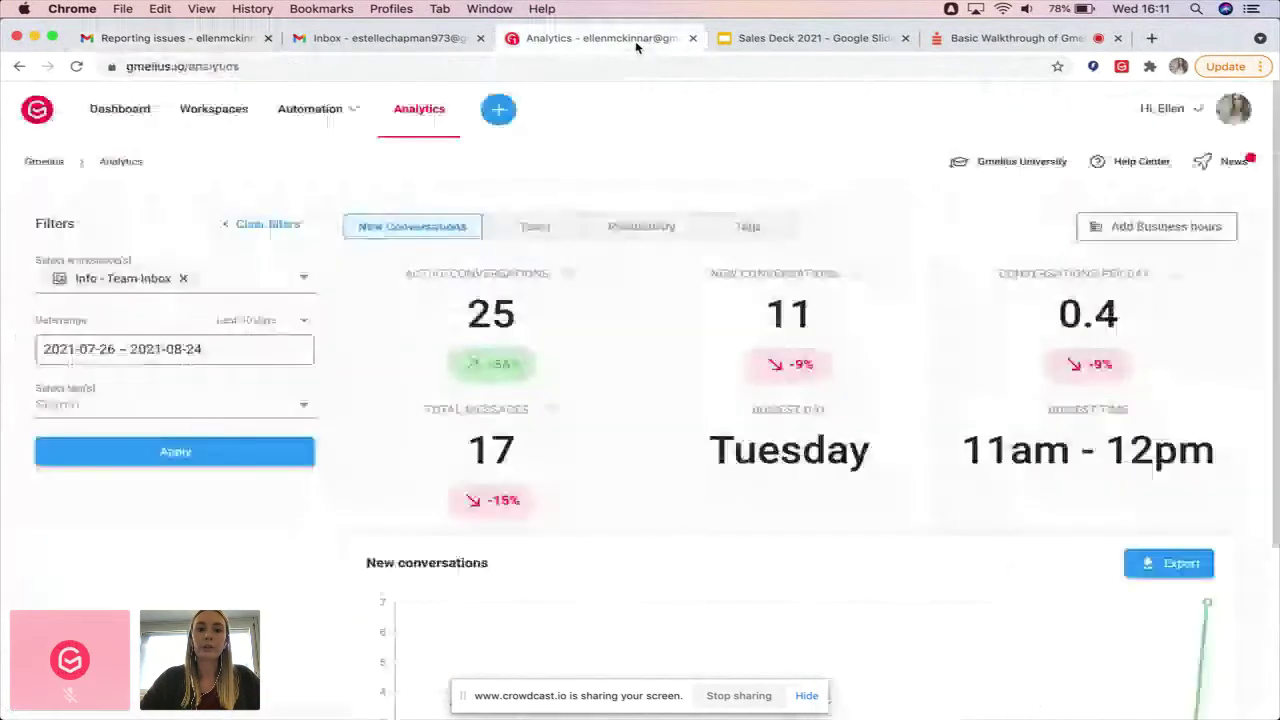
{"action": "scroll", "coordinate": [530, 374], "scroll_direction": "down", "scroll_amount": 1}
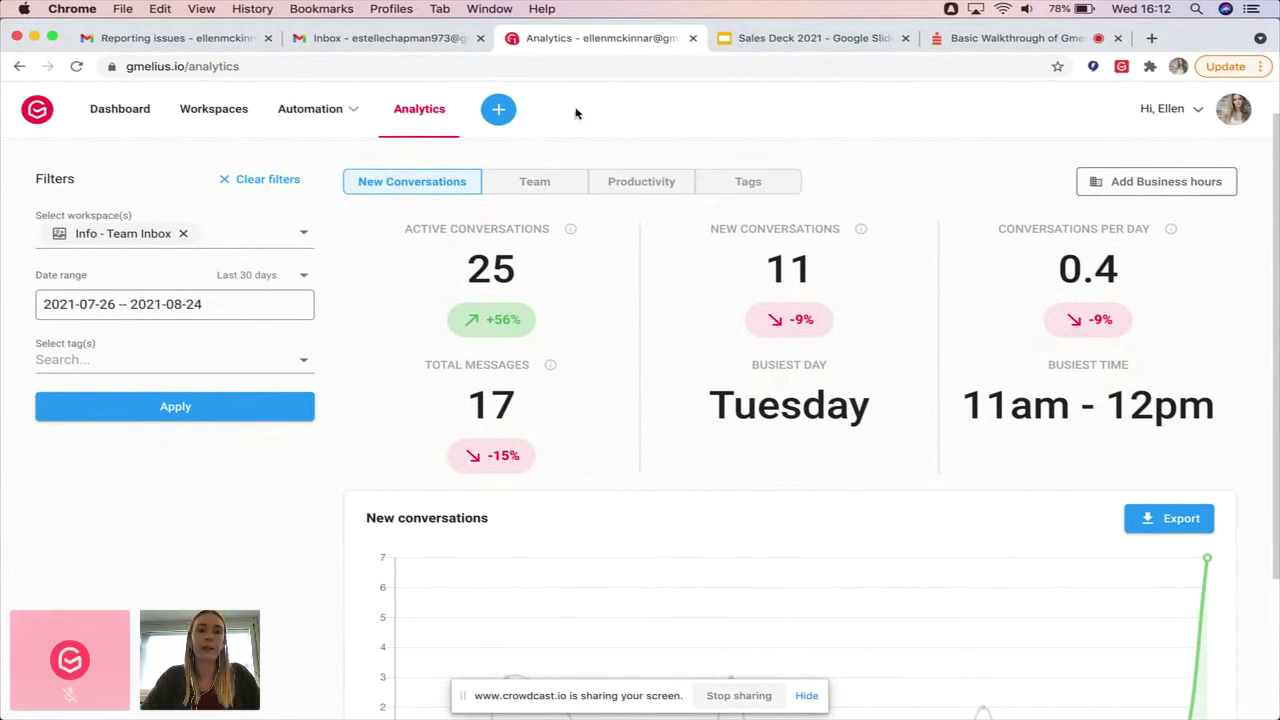
{"action": "left_click", "coordinate": [207, 47]}
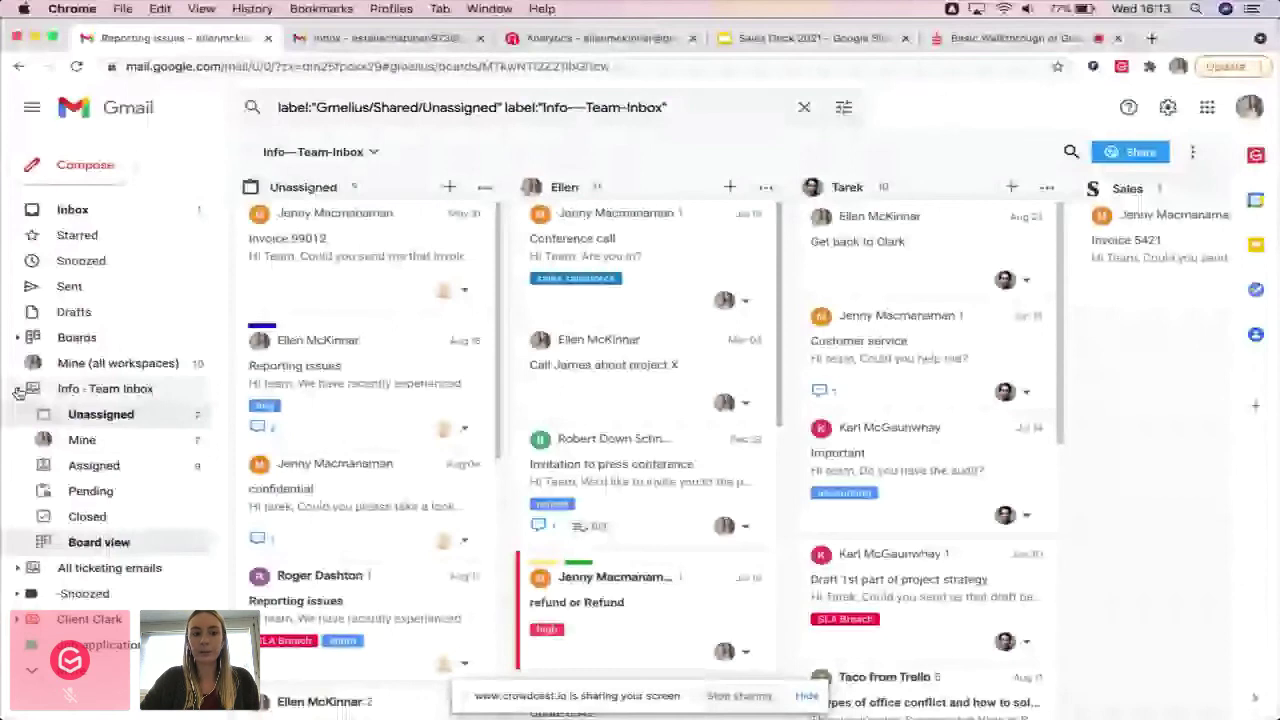
- Collapse Info - Team Inbox in the sidebar and show the regular Inbox list
{"action": "left_click", "coordinate": [18, 389]}
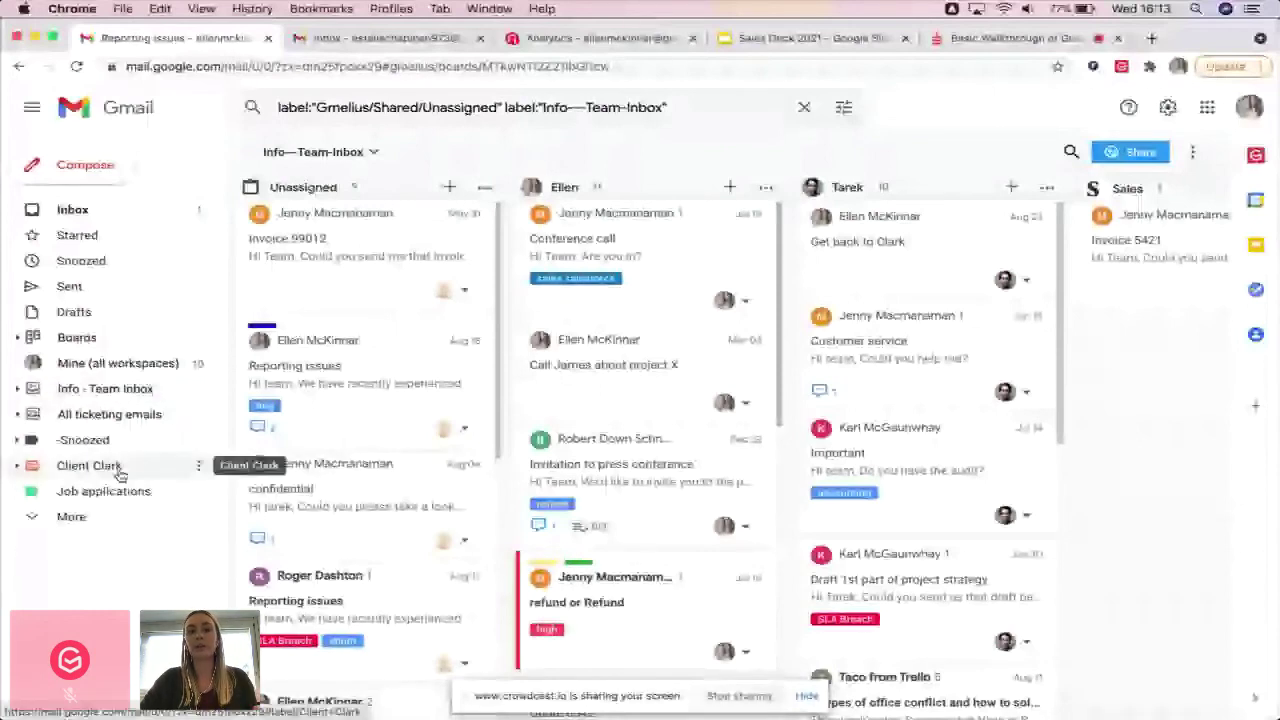
{"action": "left_click", "coordinate": [182, 214]}
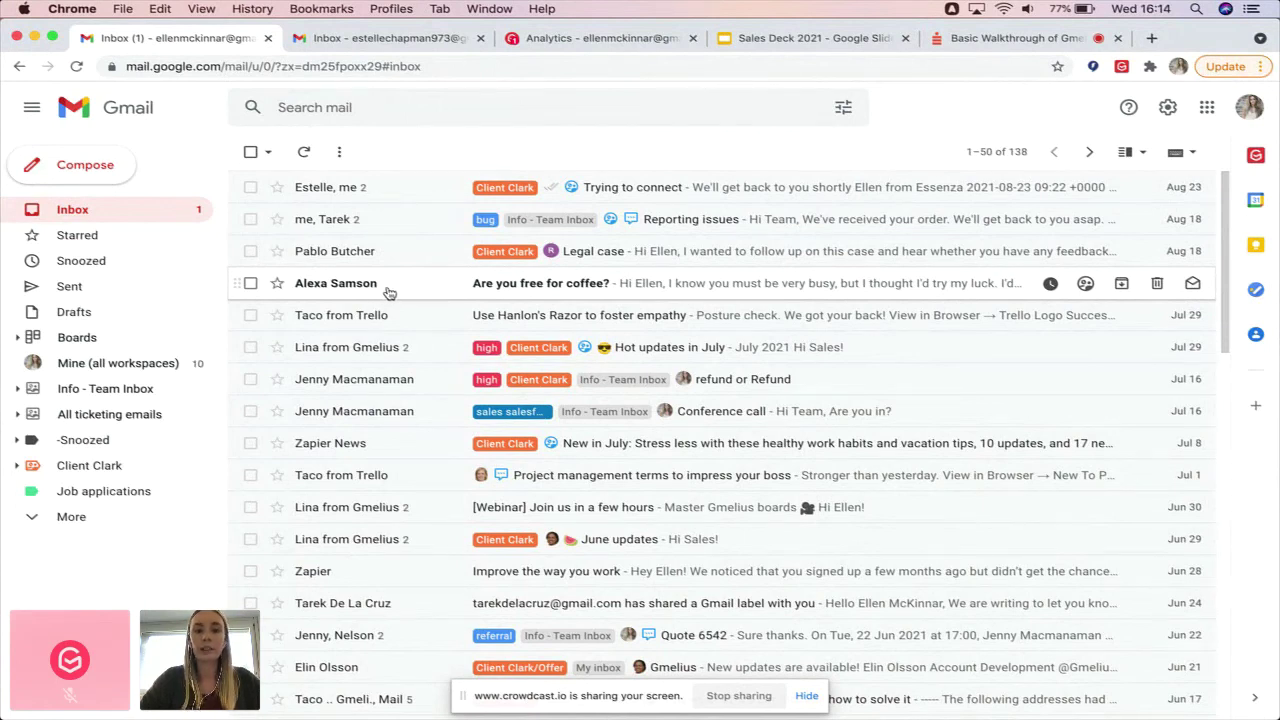
- Open the 'Are you free for coffee?' email and browse its label list without applying any
{"action": "left_click", "coordinate": [389, 288]}
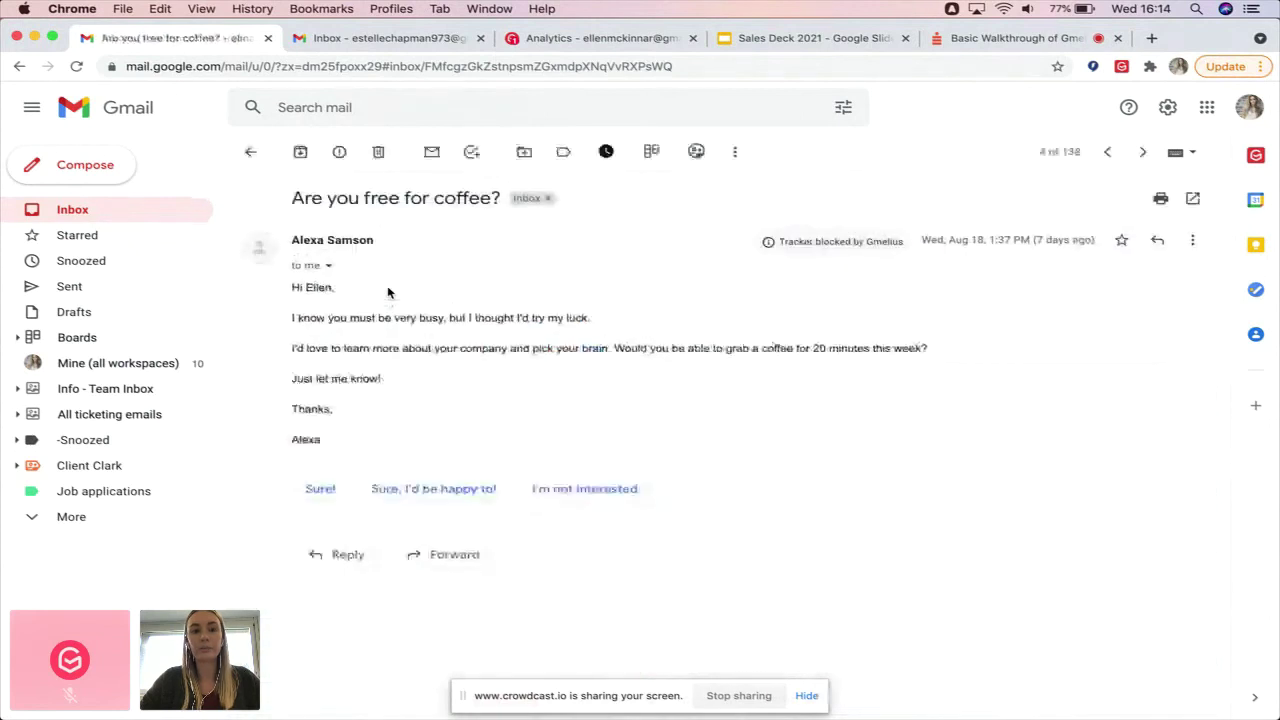
{"action": "left_click", "coordinate": [563, 154]}
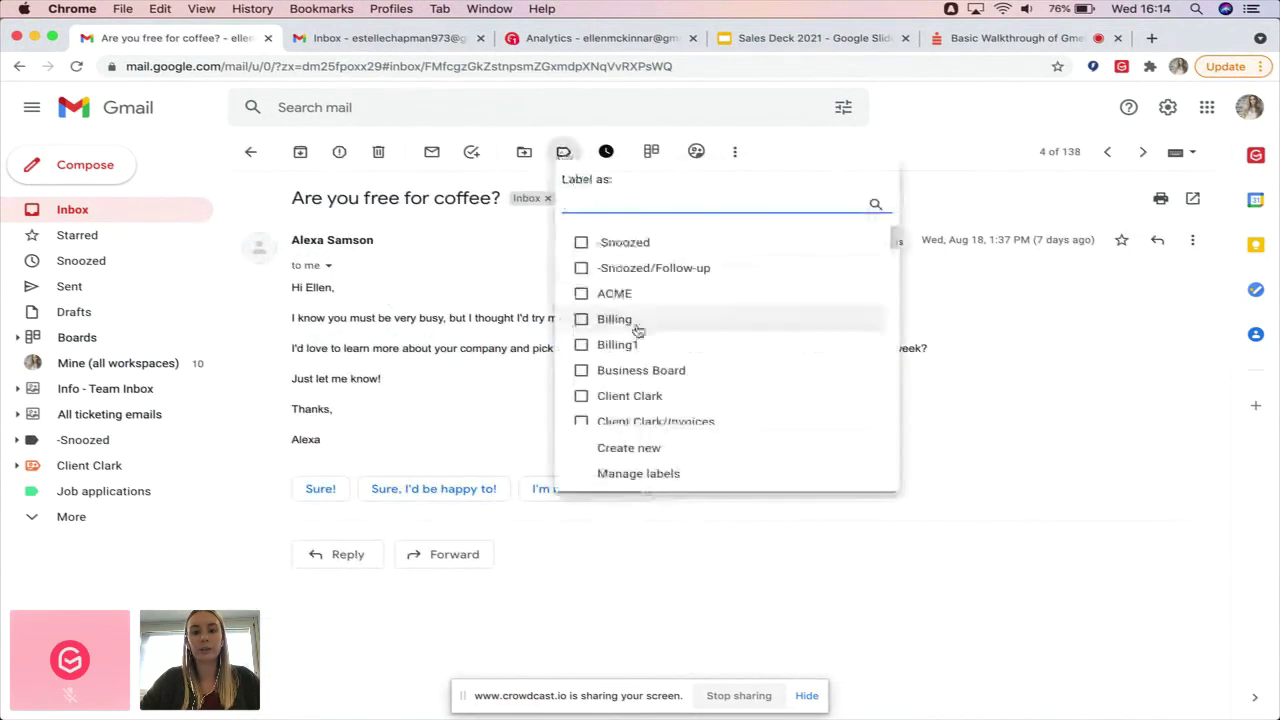
{"action": "scroll", "coordinate": [615, 350], "scroll_direction": "down", "scroll_amount": 1}
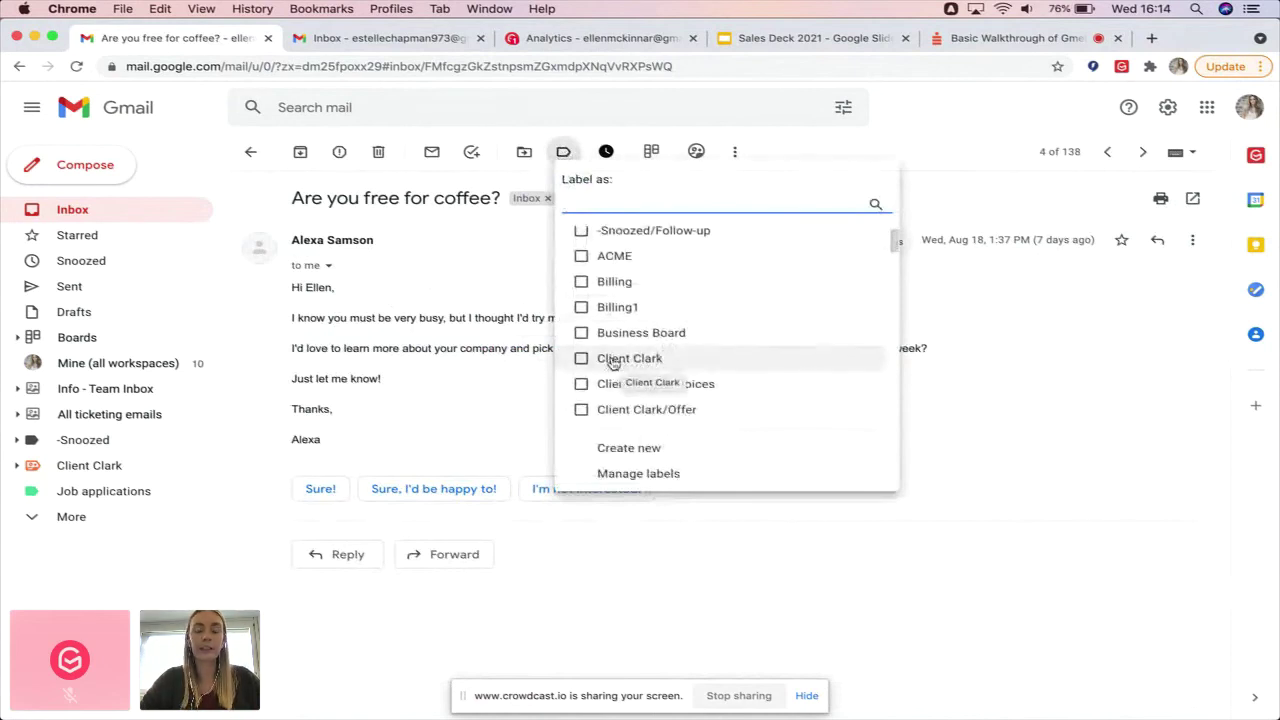
{"action": "left_click", "coordinate": [383, 354]}
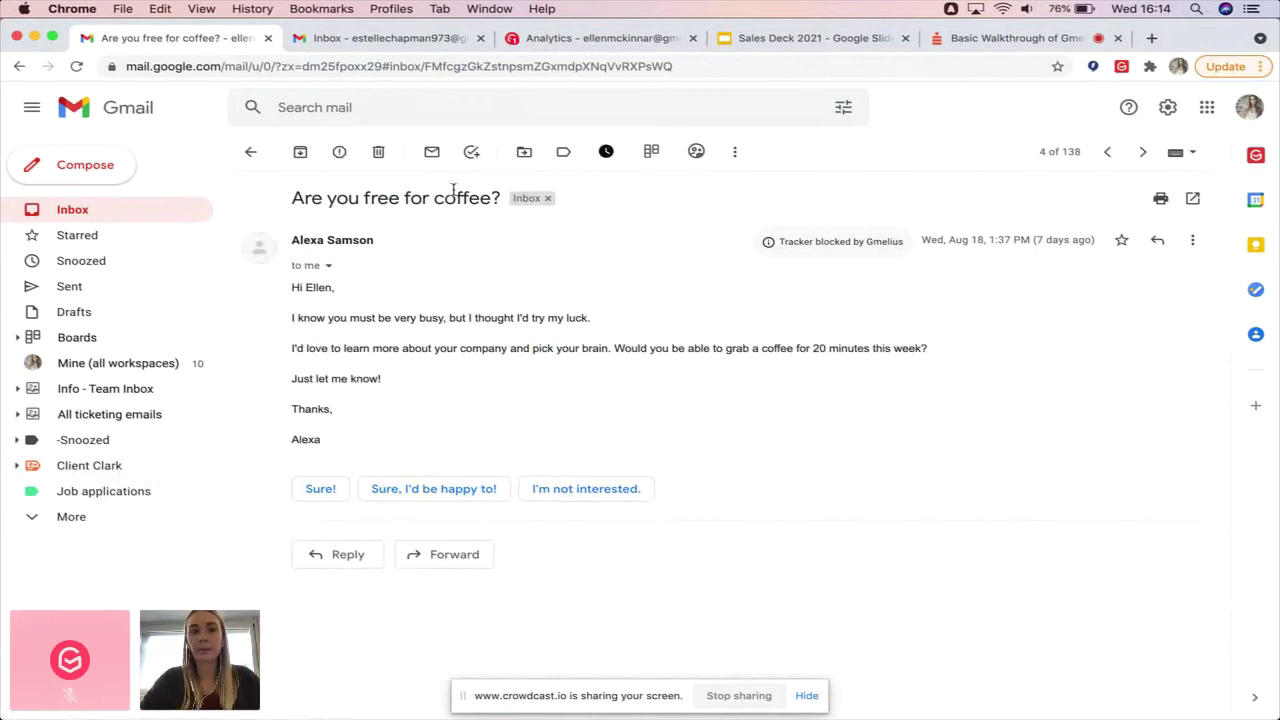
- Tick Client Clark in the coffee email's label list
{"action": "left_click", "coordinate": [563, 152]}
{"action": "scroll", "coordinate": [651, 336], "scroll_direction": "down", "scroll_amount": 1}
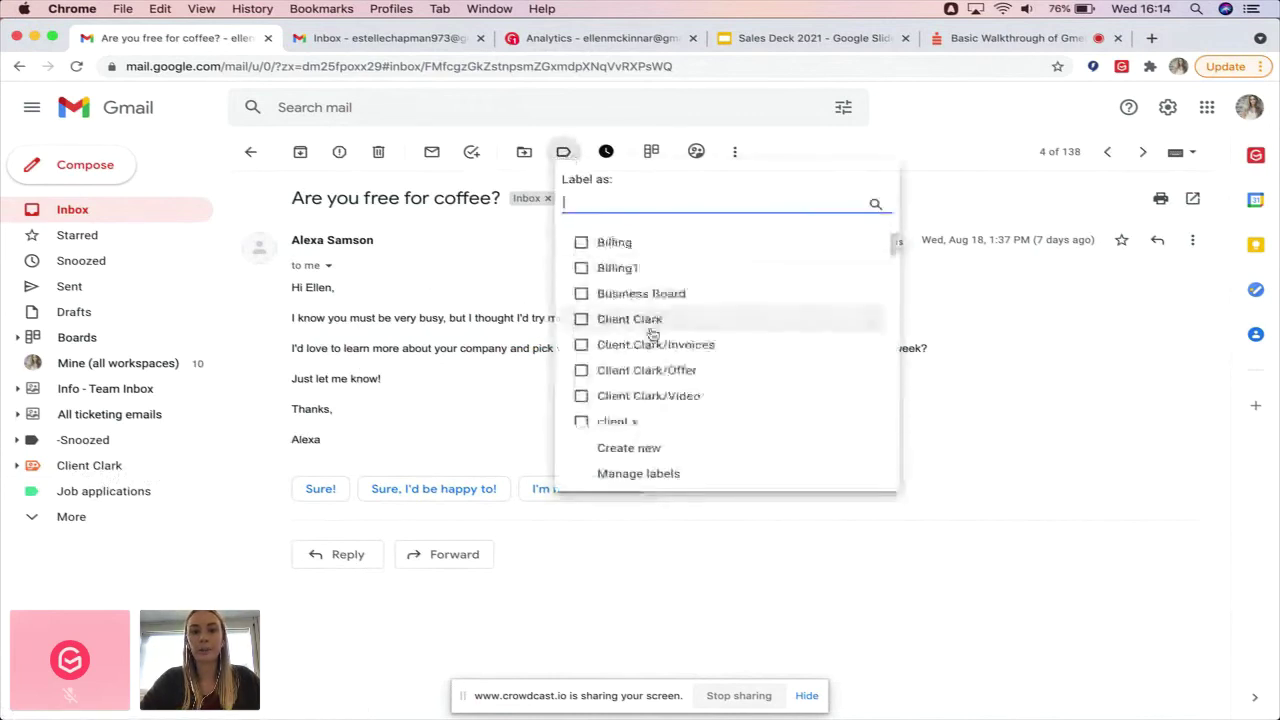
{"action": "left_click", "coordinate": [645, 322]}
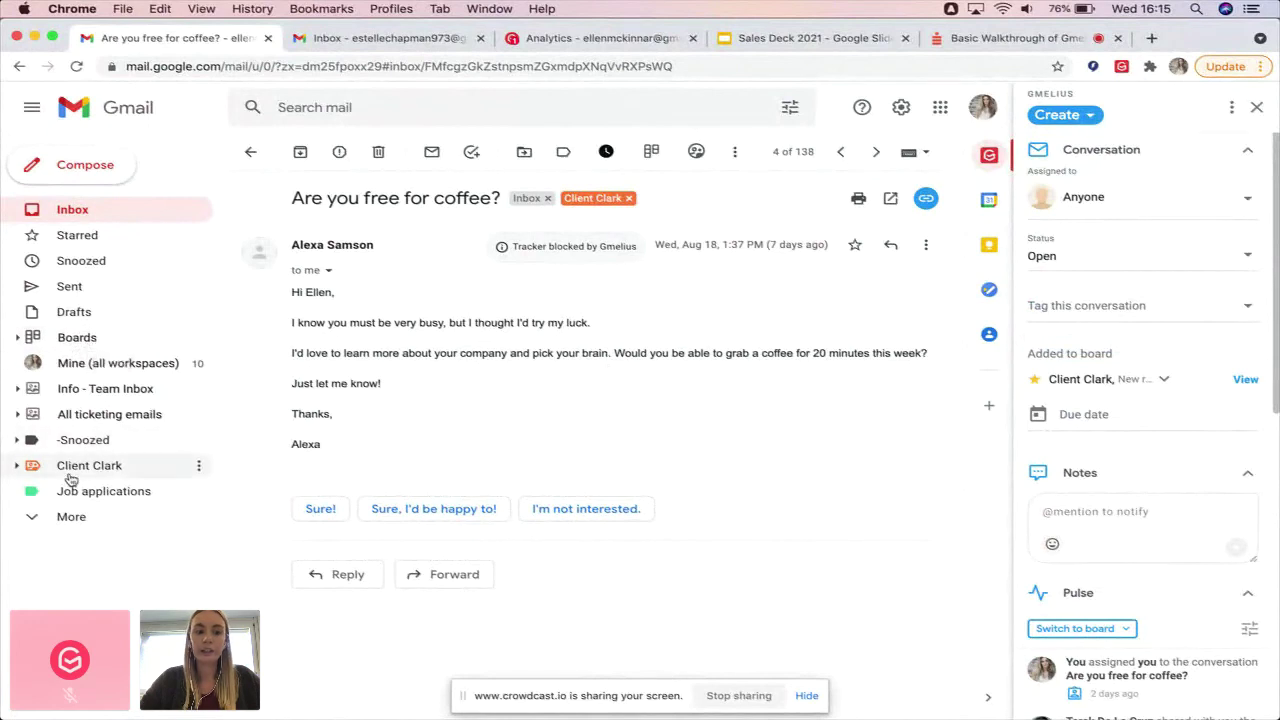
- Expand Boards in the sidebar and open the Client Clark kanban board
{"action": "left_click", "coordinate": [17, 339]}
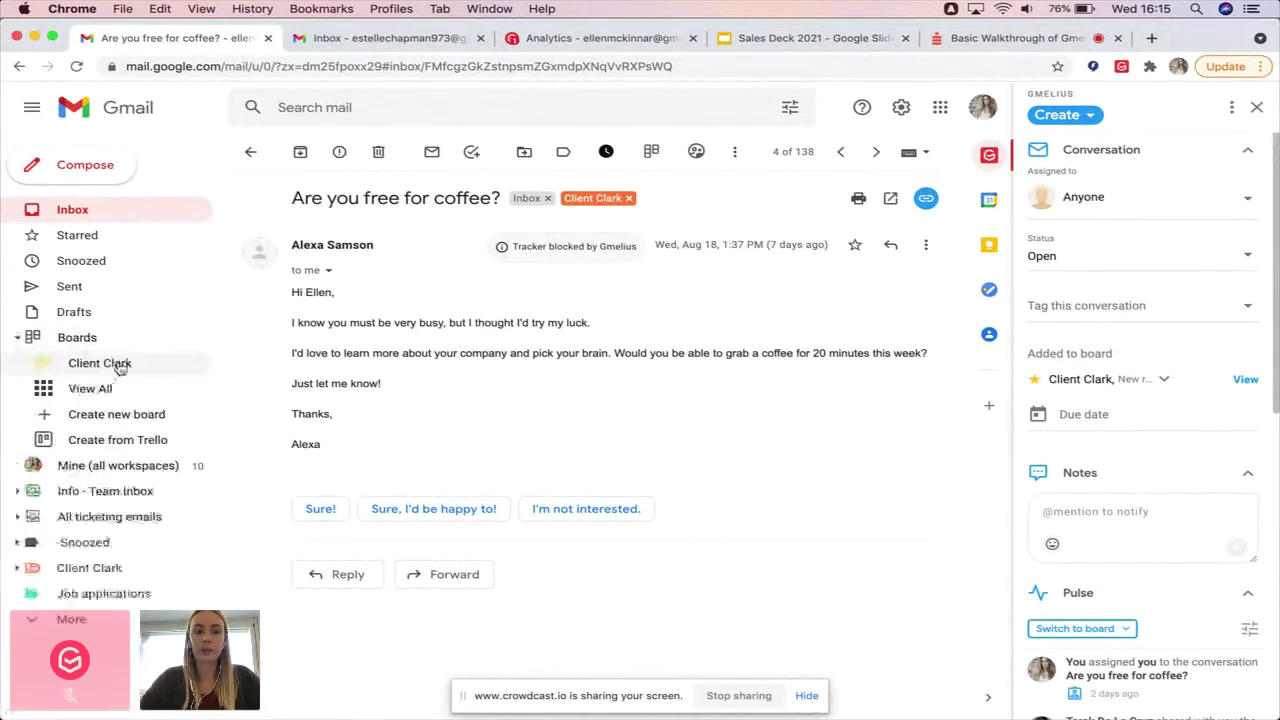
{"action": "left_click", "coordinate": [120, 365]}
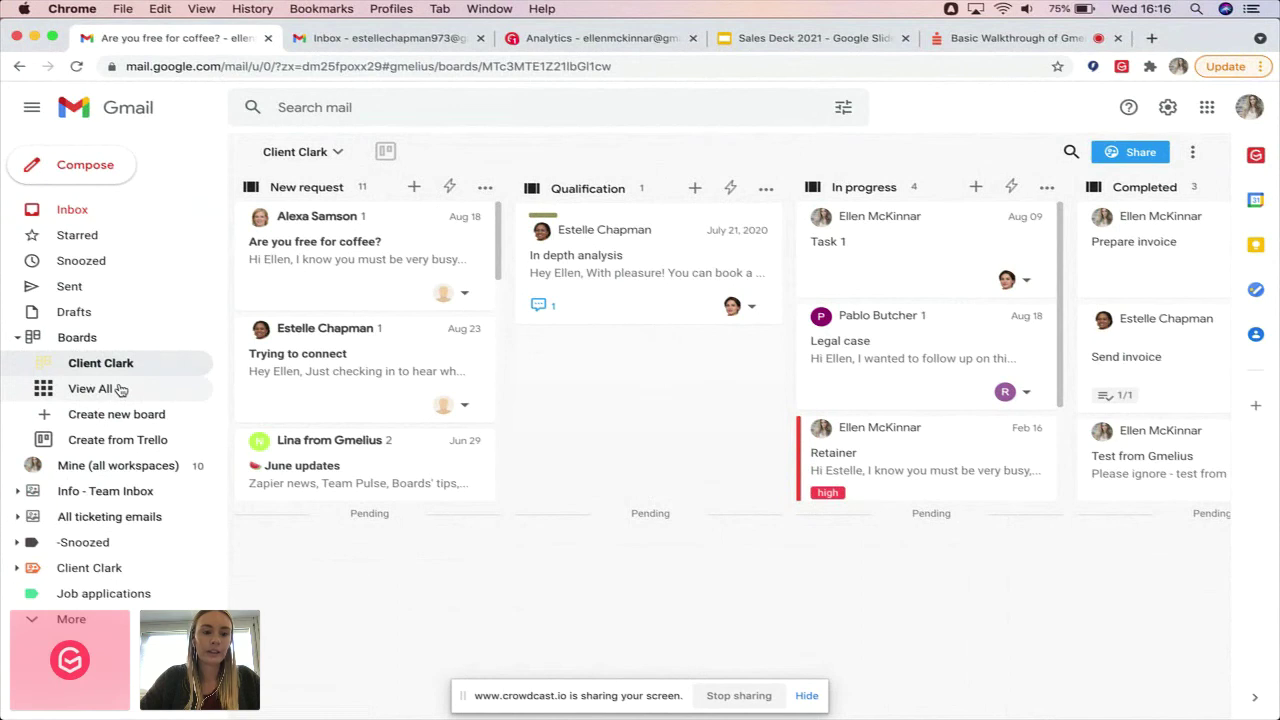
- Collapse the Boards list in the sidebar, keeping the Client Clark board open
{"action": "left_click", "coordinate": [18, 337]}
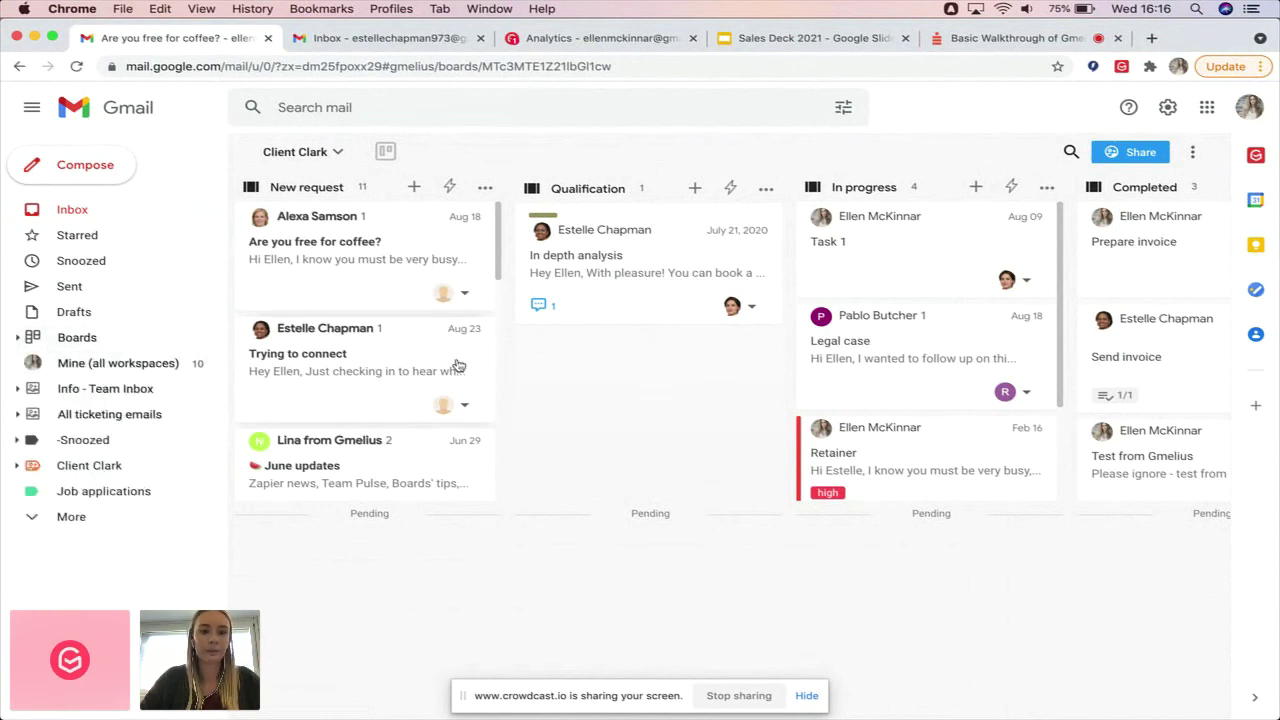